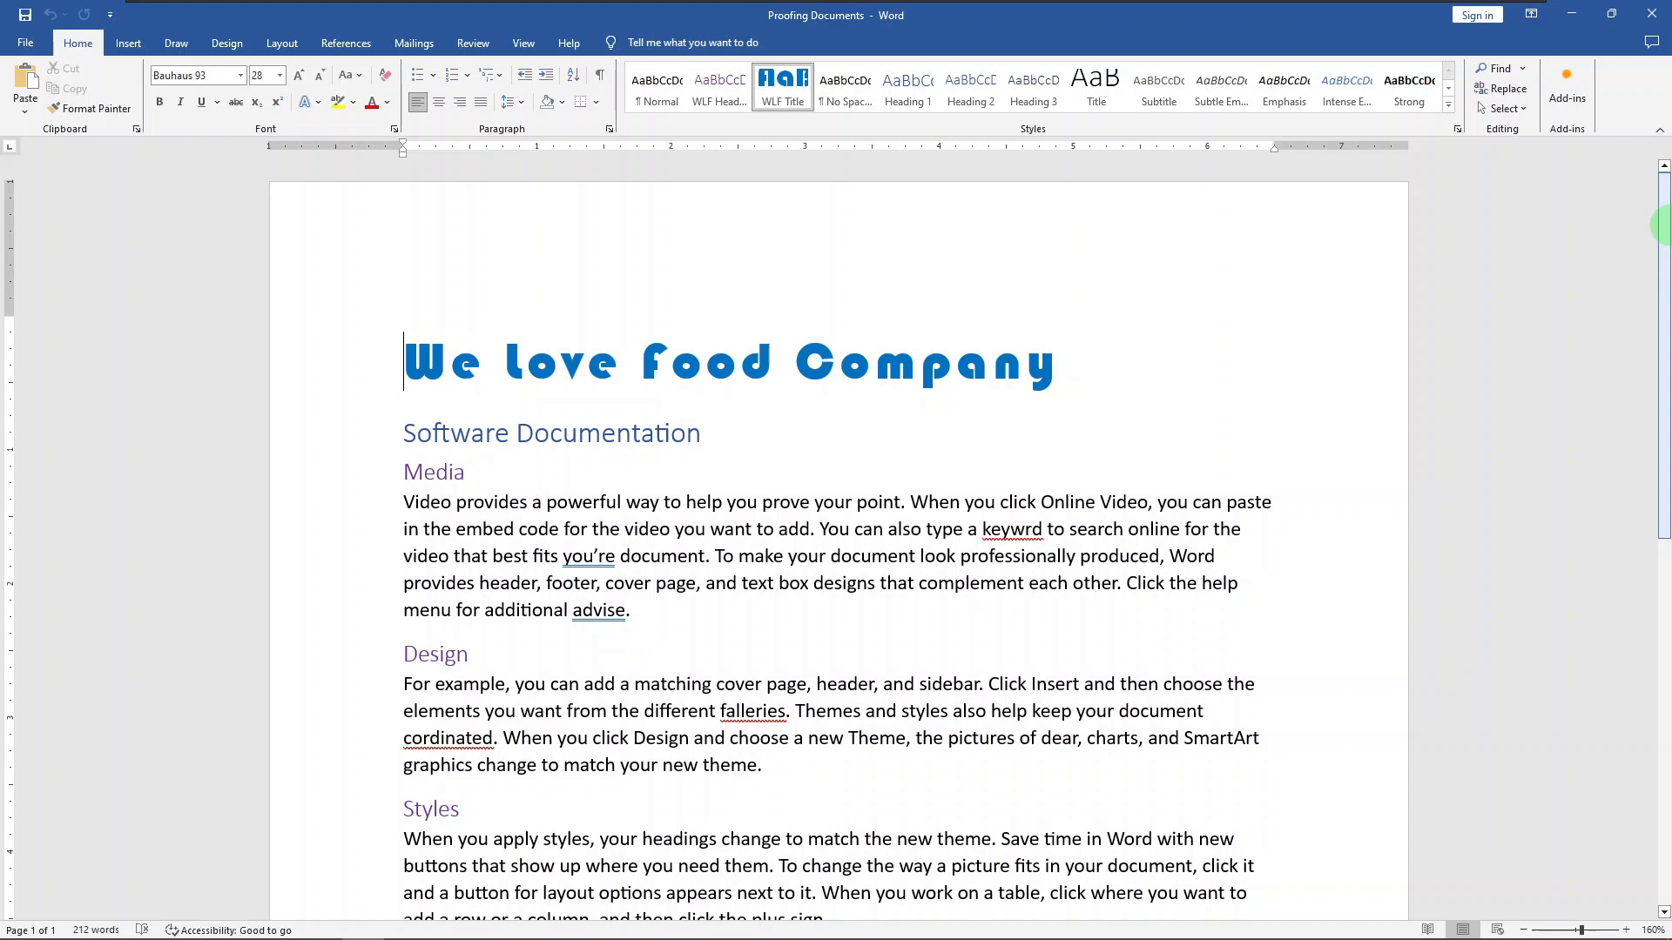
- Correct keywrd to keyword and advise to advice in the Media paragraph using the suggested replacements
{"action": "left_click", "coordinate": [1104, 427]}
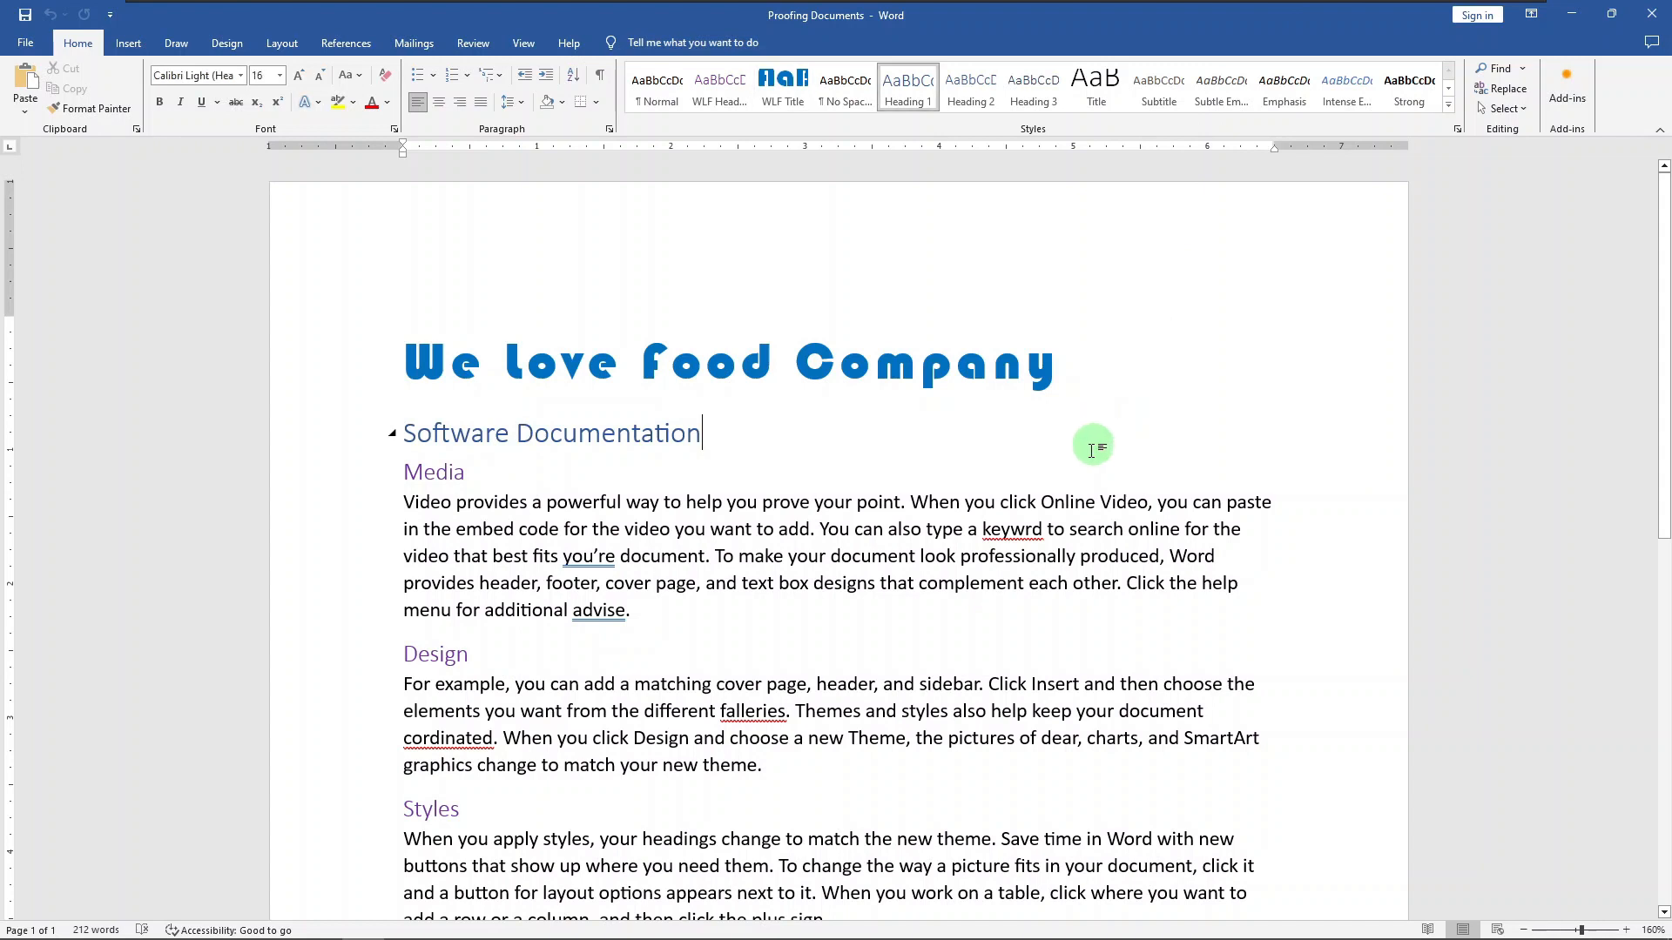
{"action": "right_click", "coordinate": [1021, 531]}
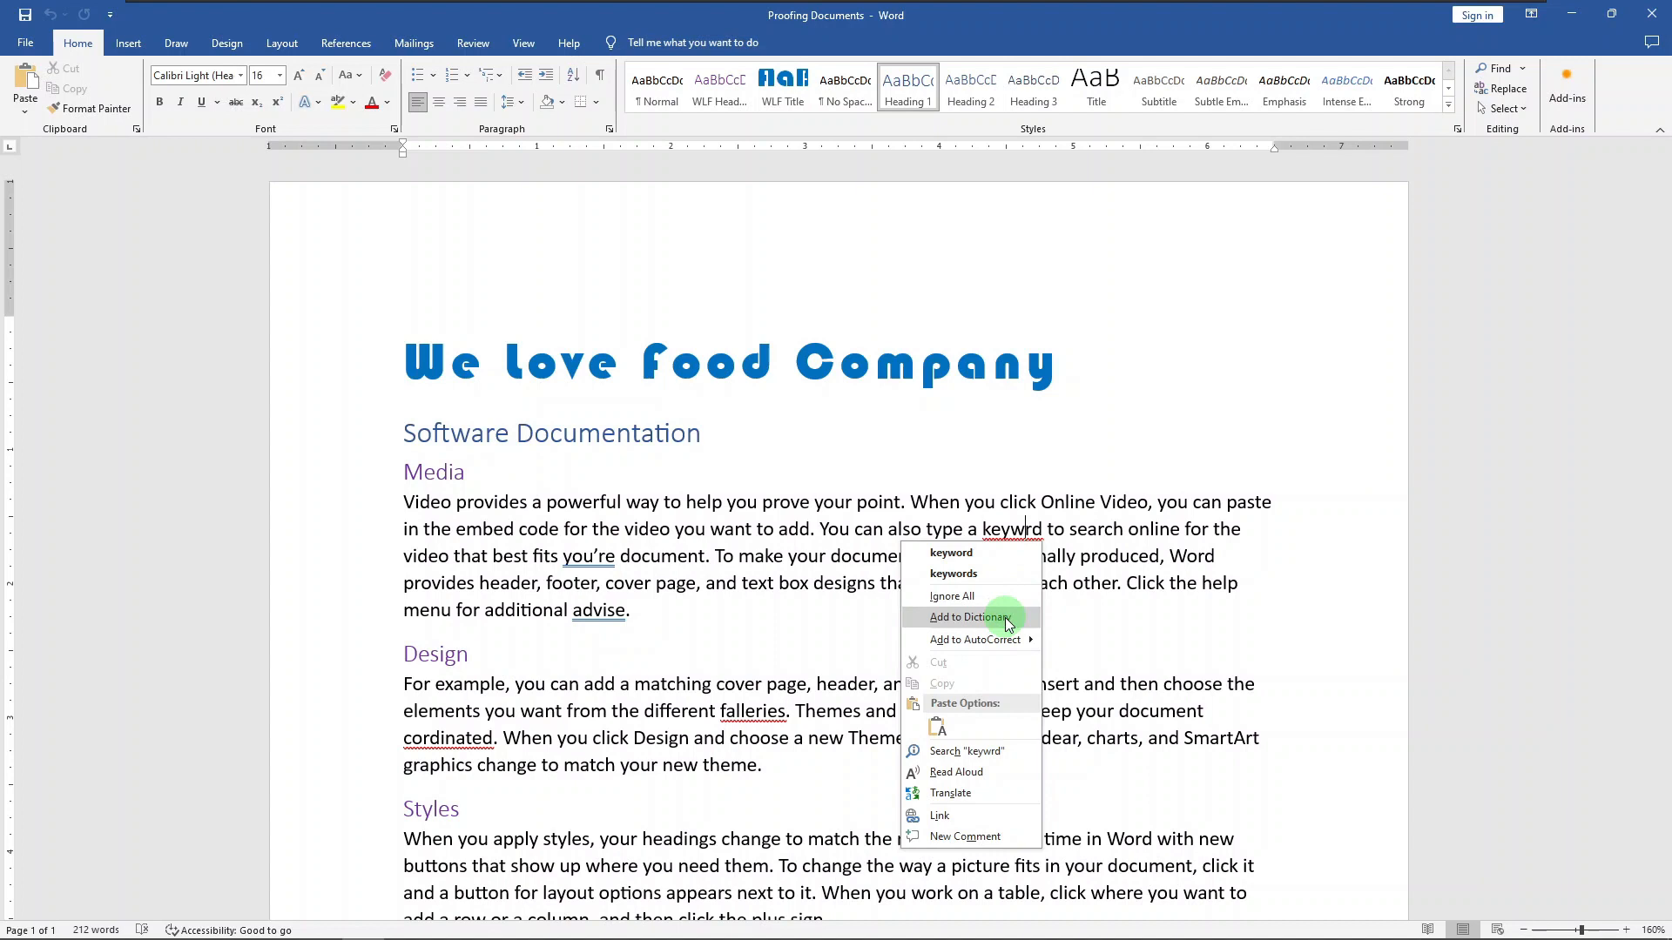
{"action": "left_click", "coordinate": [1006, 557]}
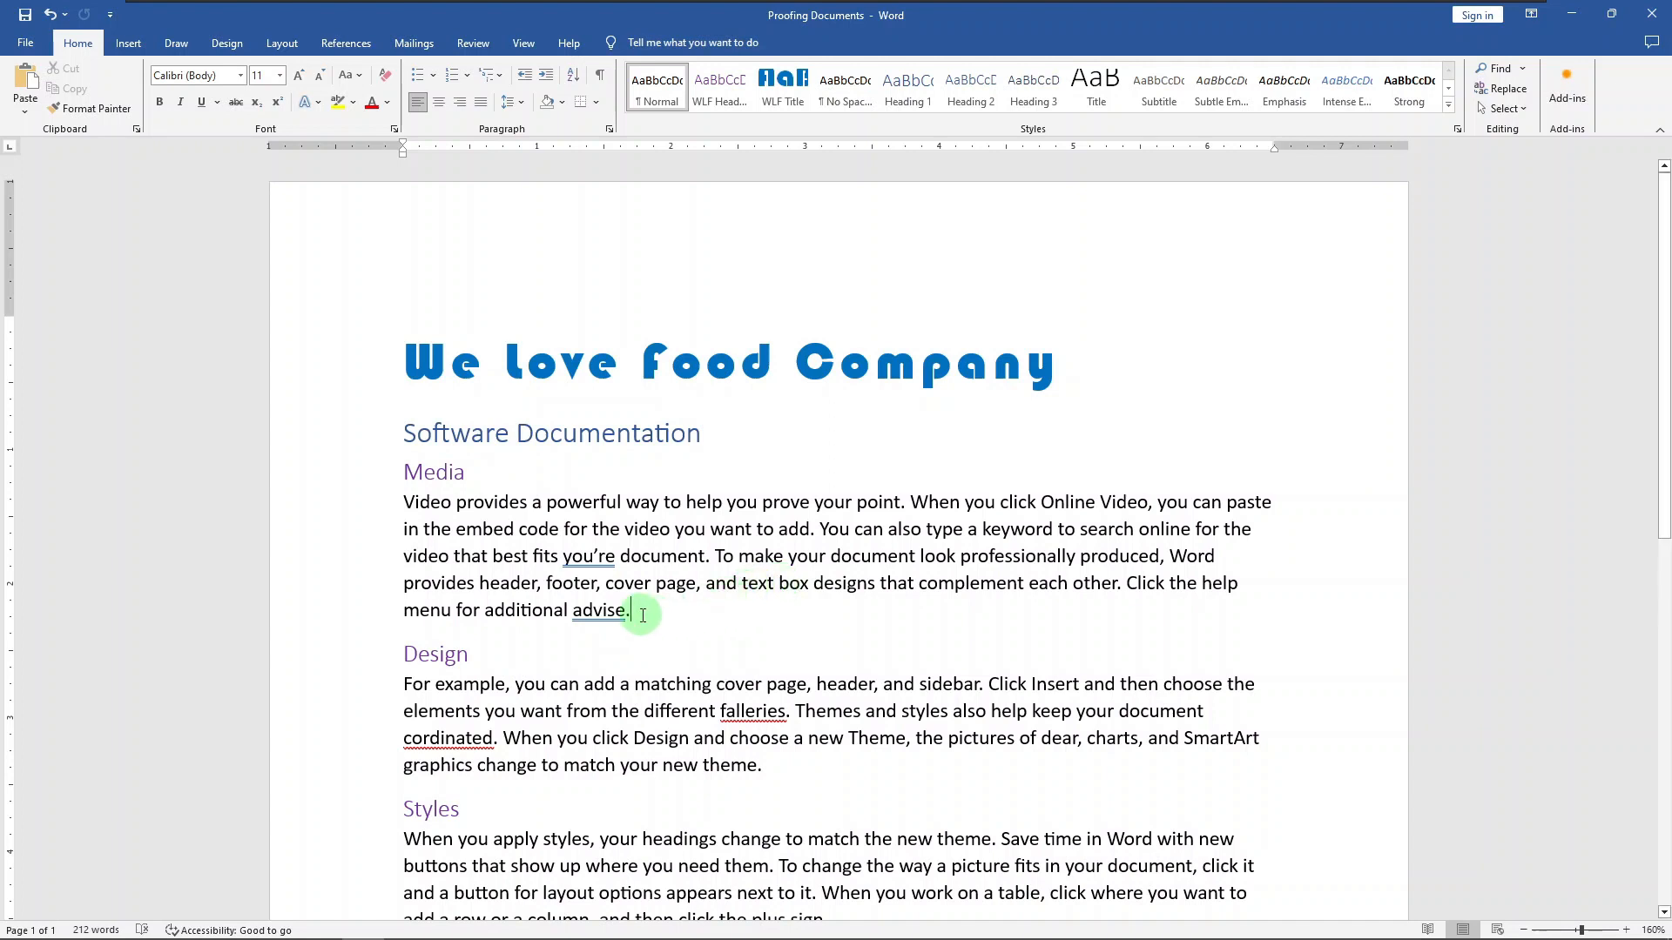
{"action": "right_click", "coordinate": [610, 613]}
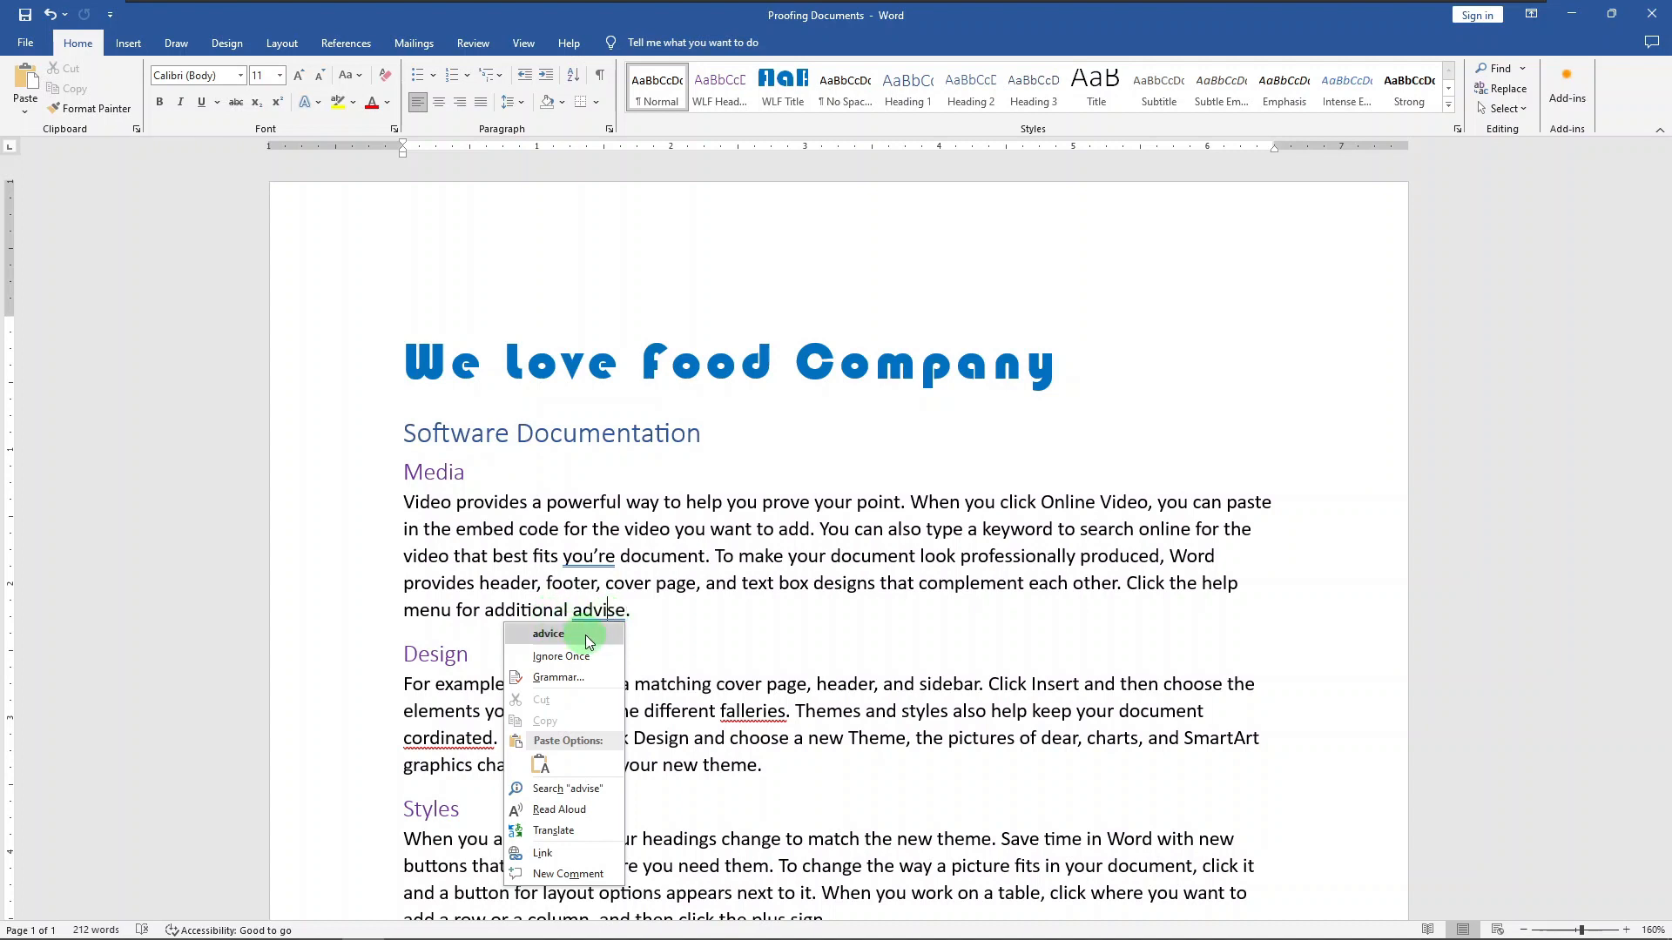
{"action": "left_click", "coordinate": [589, 642]}
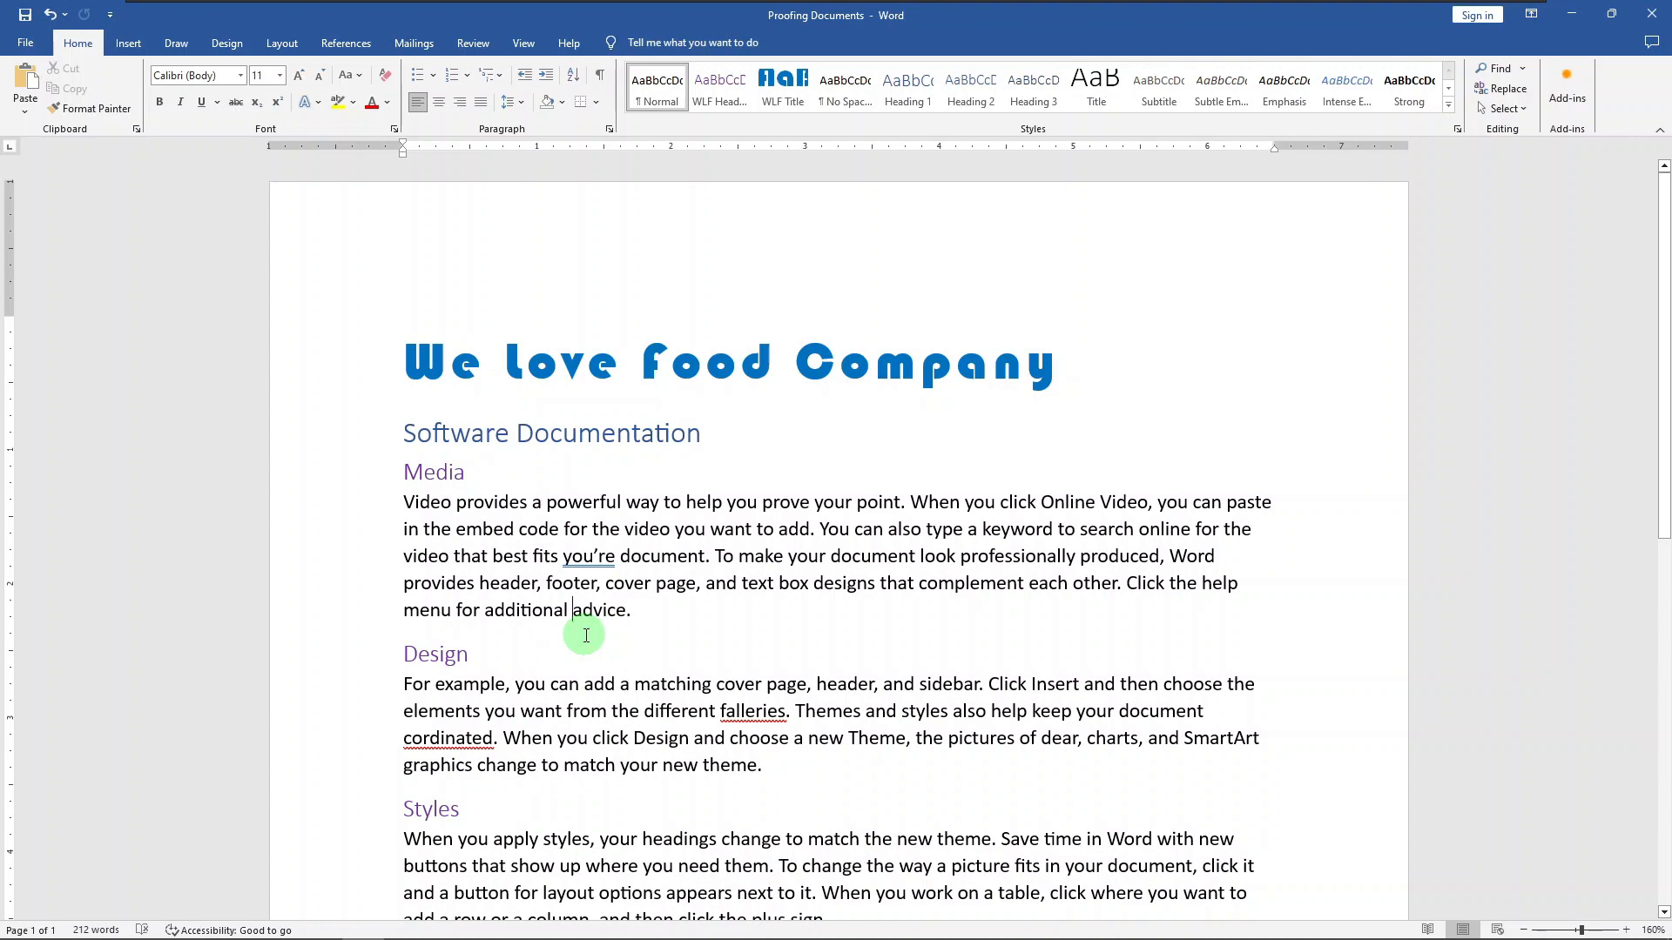
- Run the spelling and grammar check from the document's start, accepting the suggestions your, galleries and coordinated
{"action": "left_click", "coordinate": [580, 218]}
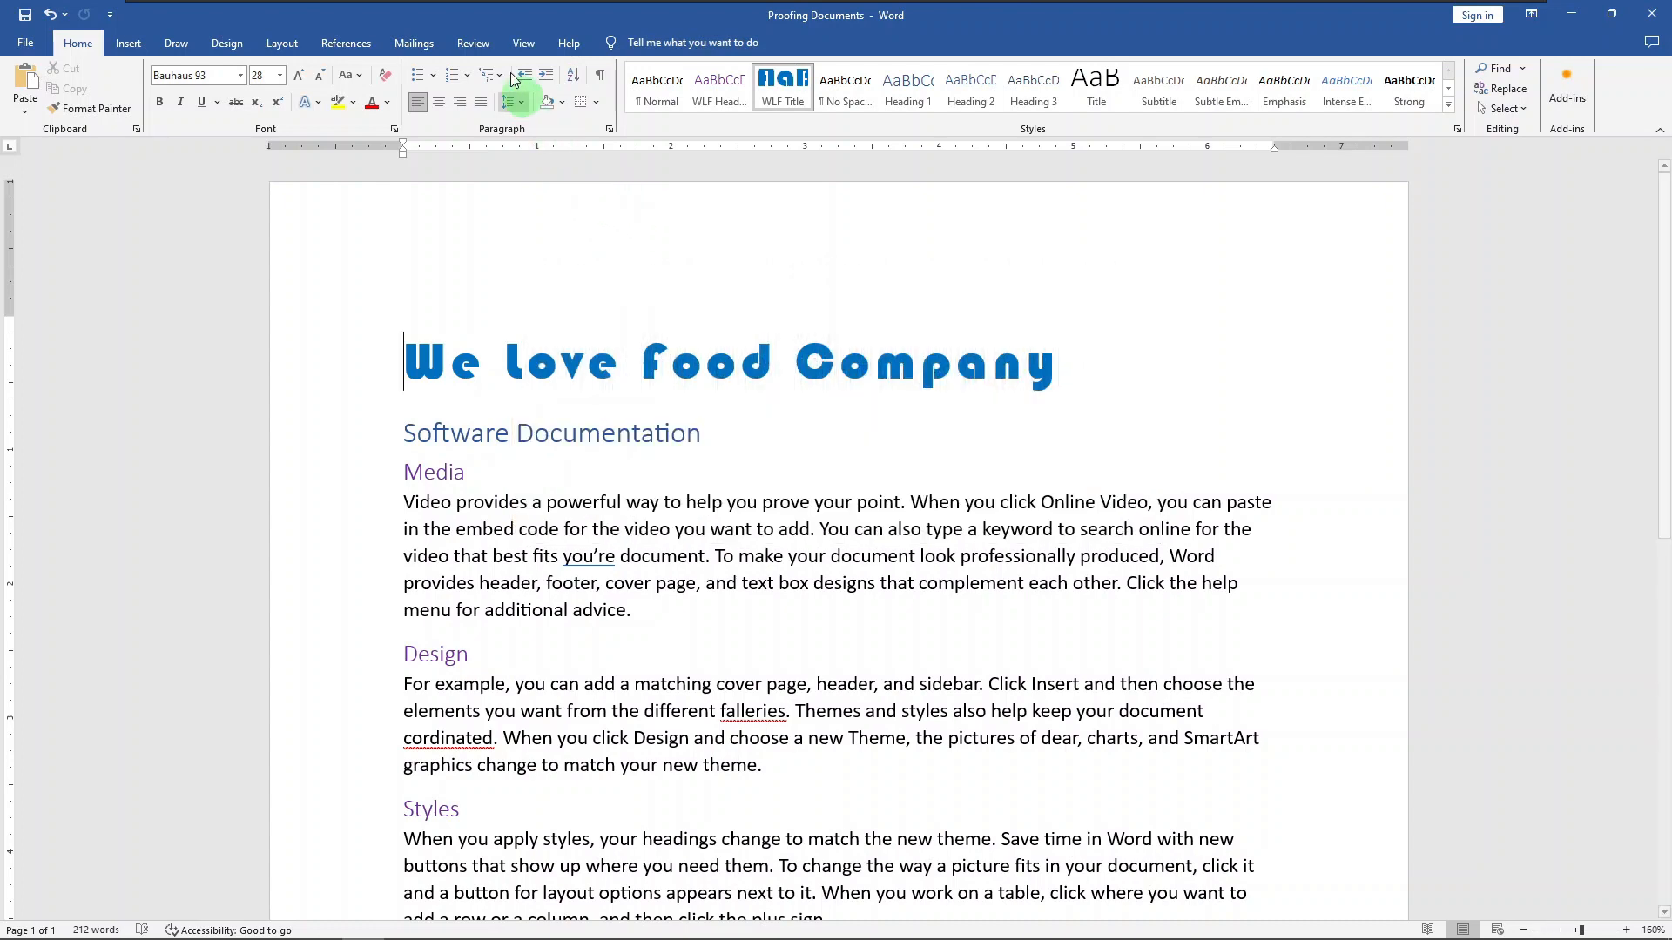
{"action": "left_click", "coordinate": [478, 44]}
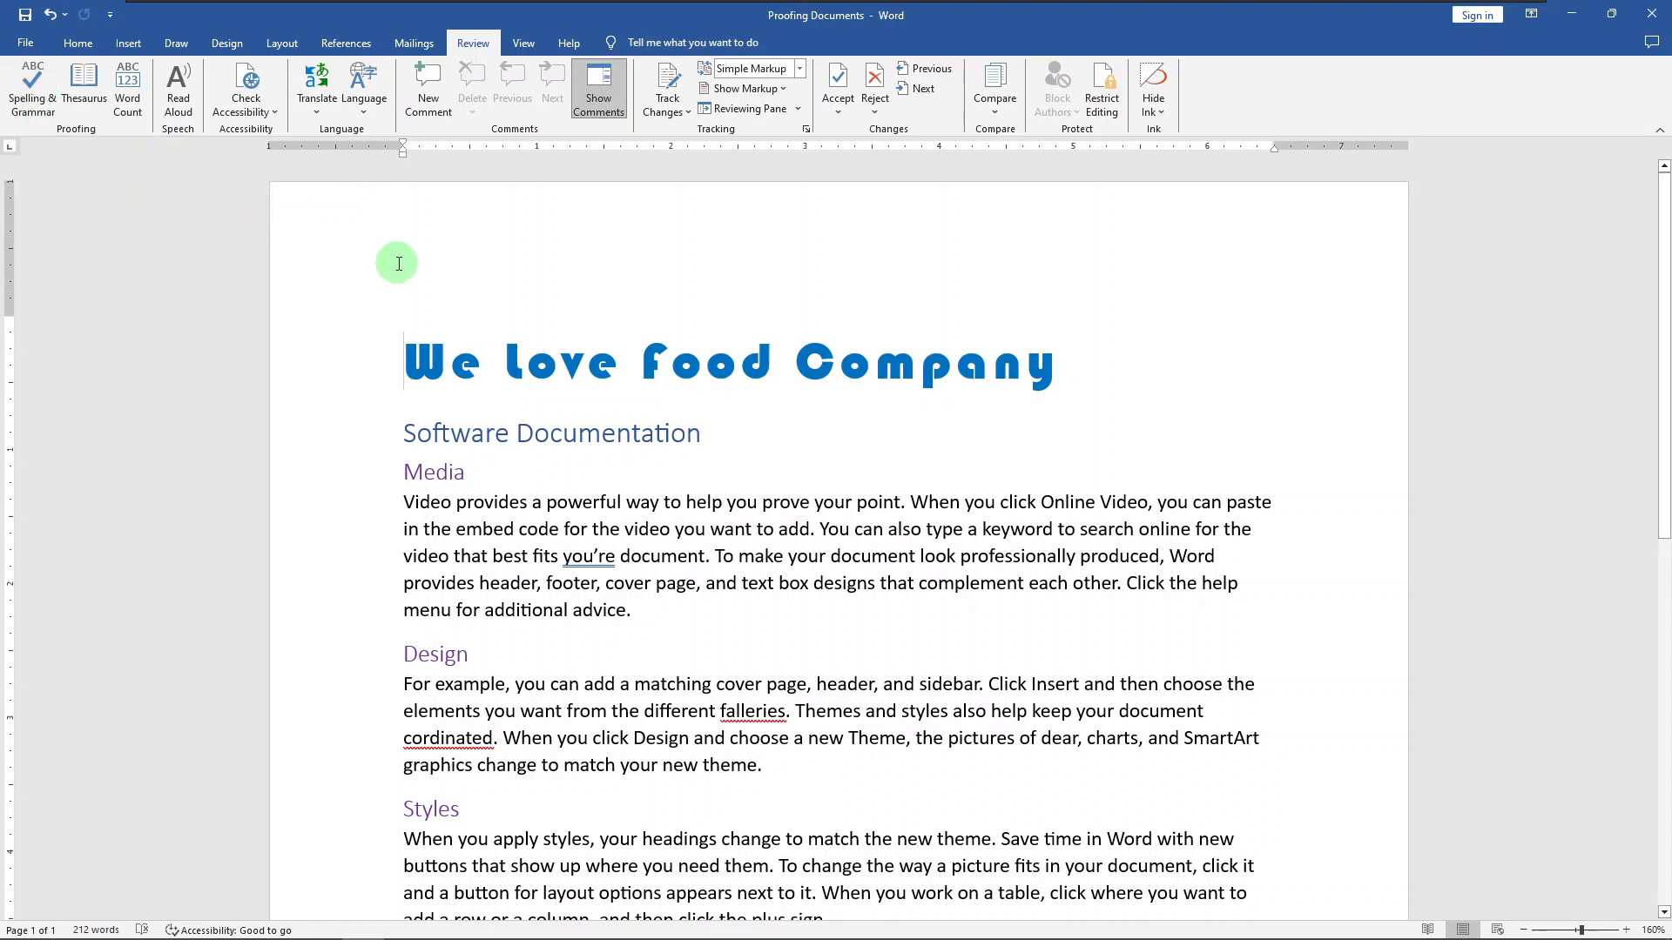
{"action": "key", "text": "F7"}
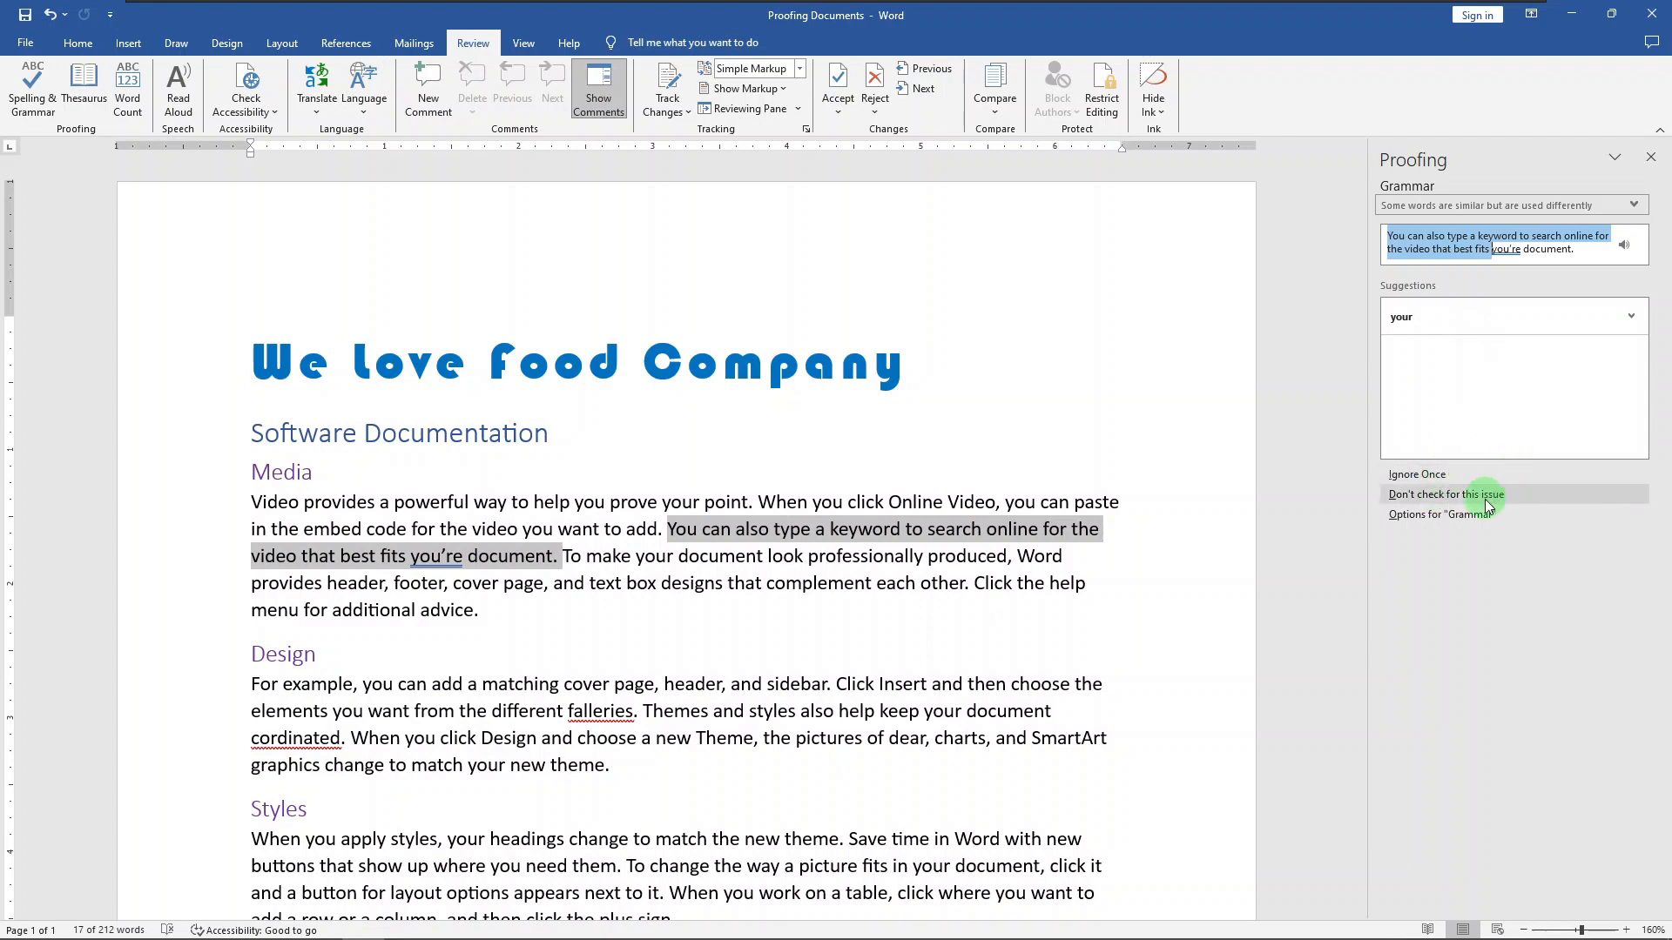
{"action": "left_click", "coordinate": [1518, 320]}
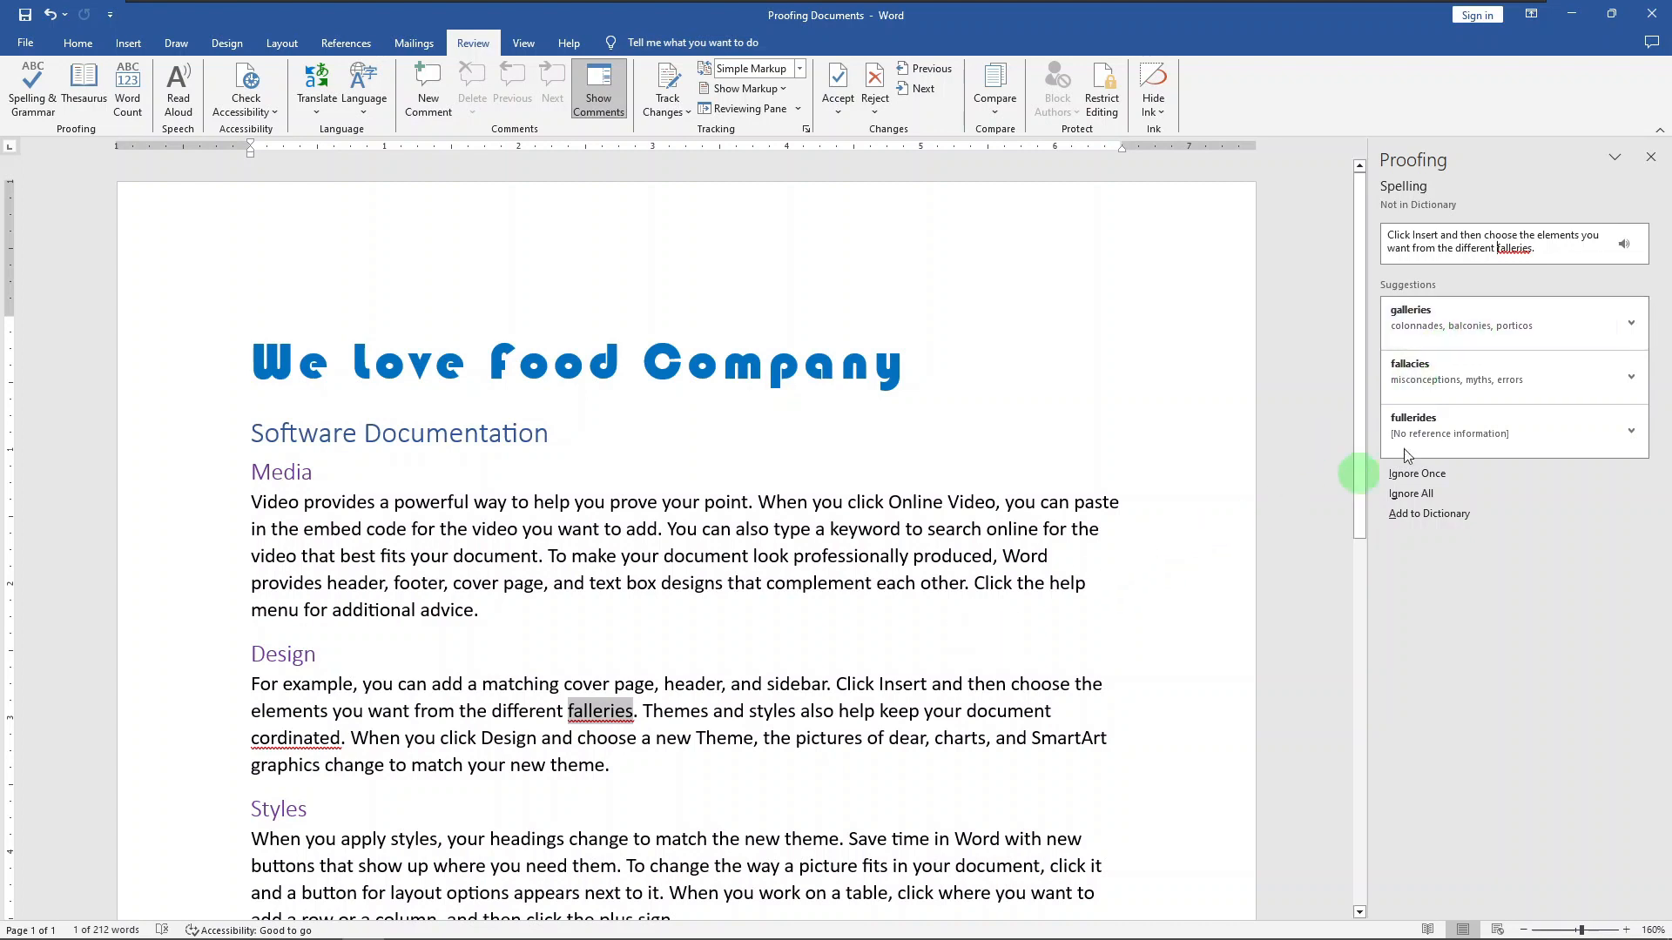
{"action": "left_click", "coordinate": [1545, 317]}
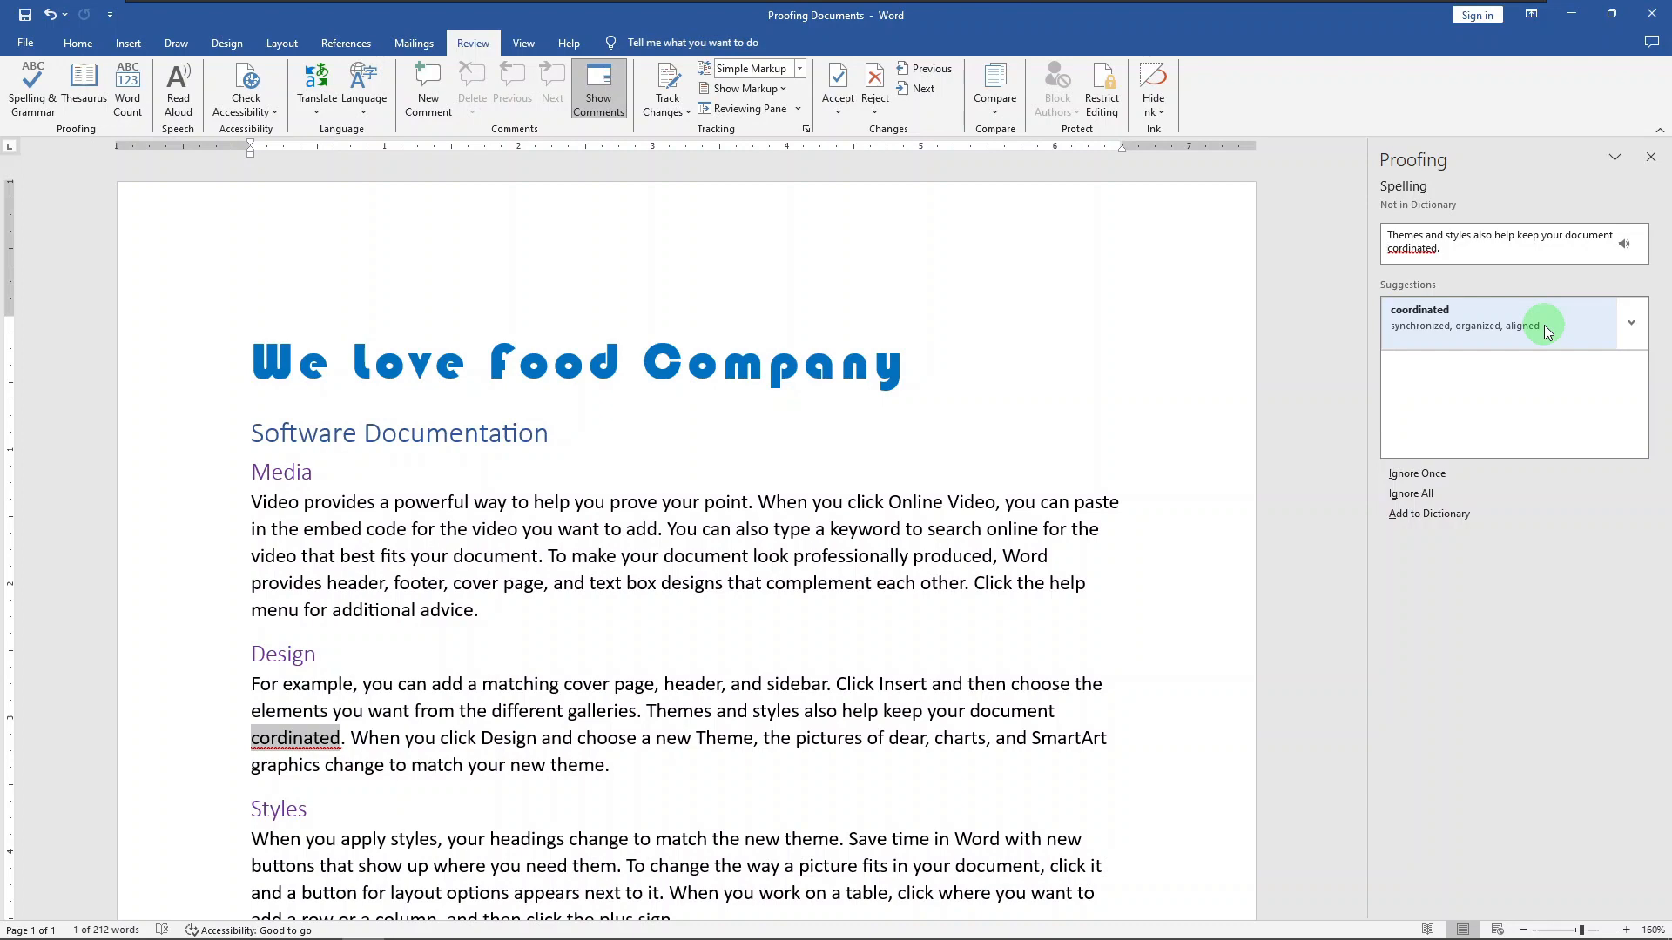
{"action": "left_click", "coordinate": [1544, 326]}
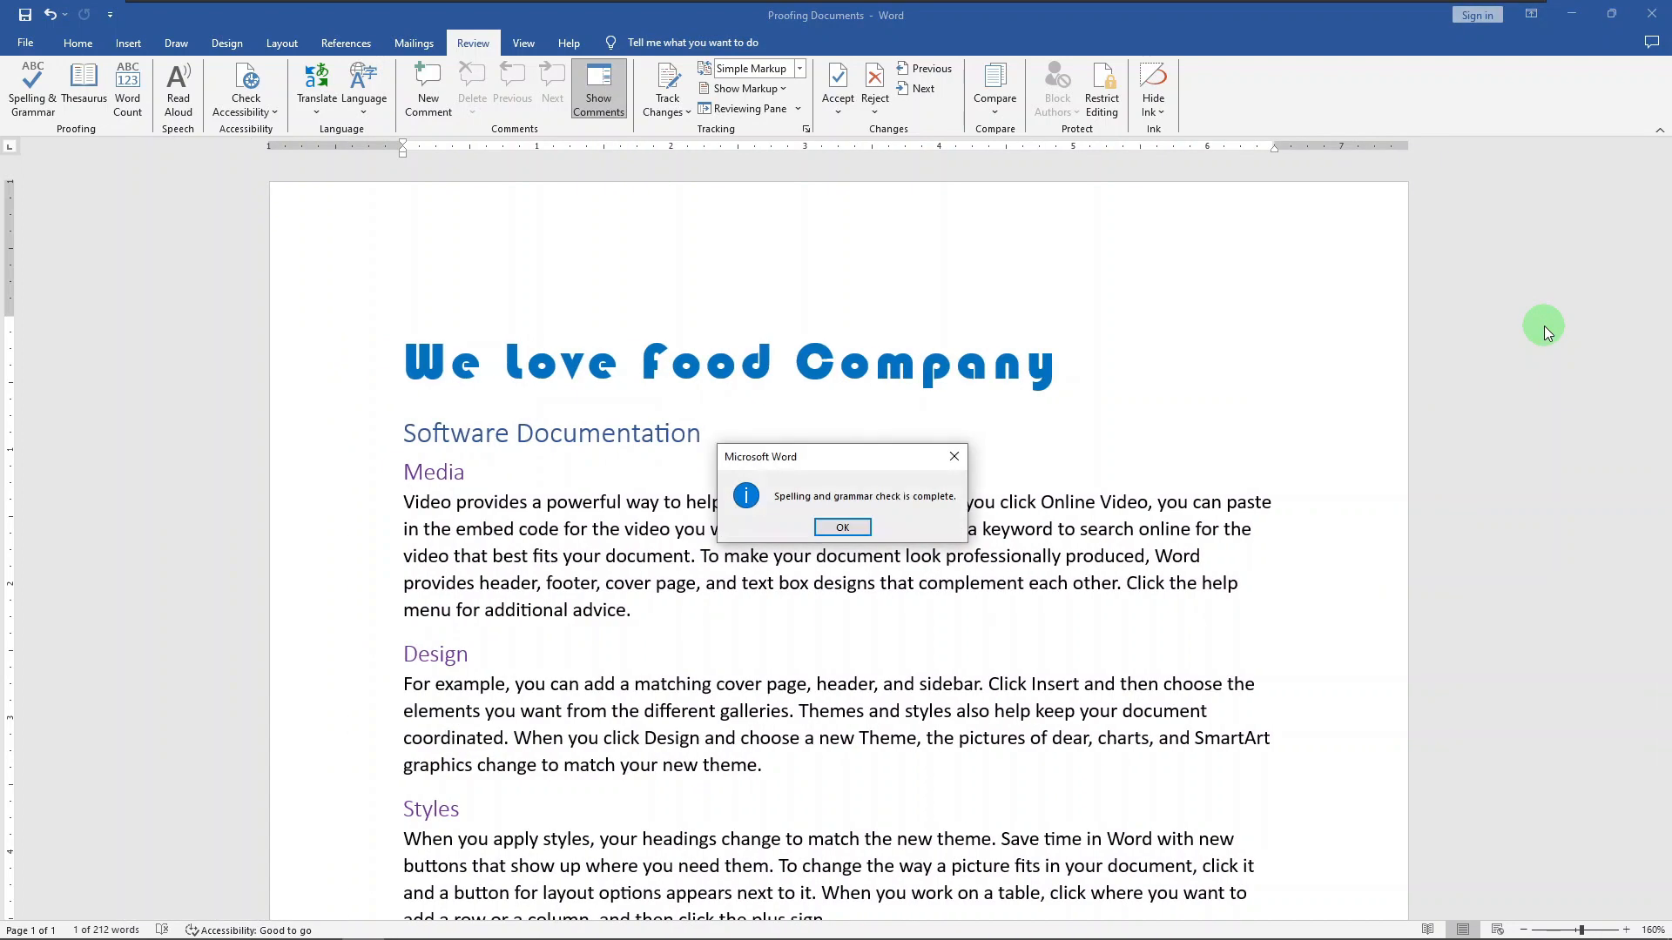
{"action": "left_click", "coordinate": [842, 527]}
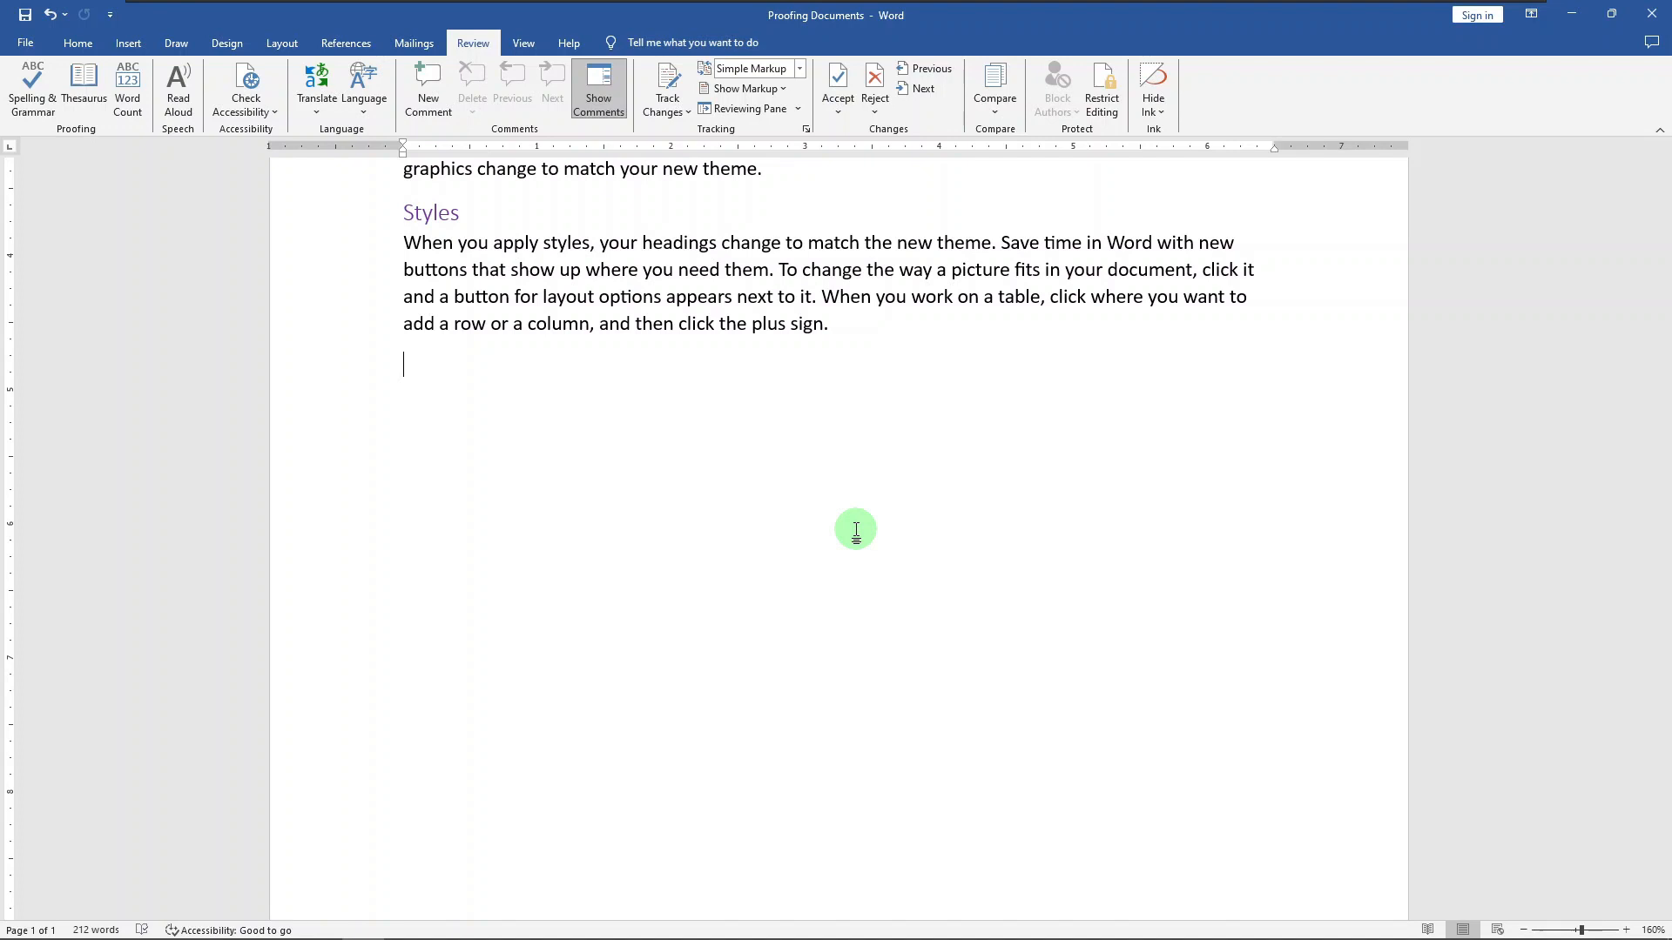
- Enter teh, (c), (r) and (tm) on one line below the Styles paragraph so AutoCorrect converts them, and start a new line
{"action": "key", "text": "ctrl+z"}
{"action": "type", "text": "teh"}
{"action": "type", "text": "(c)"}
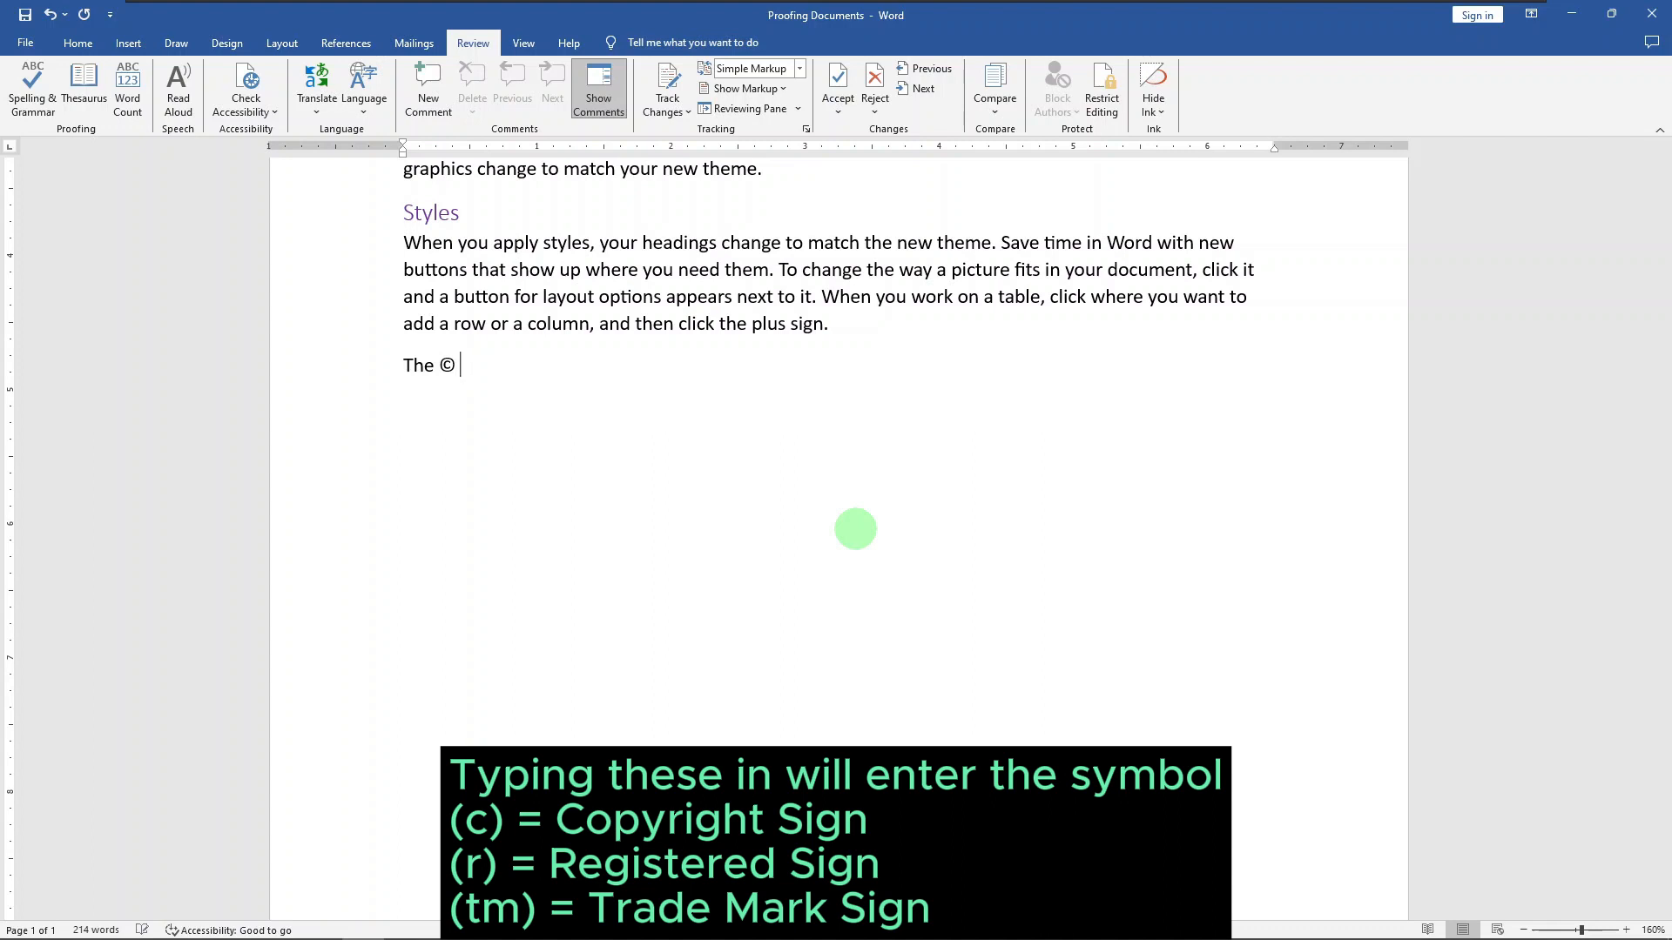
{"action": "type", "text": " (r)"}
{"action": "type", "text": "tm)"}
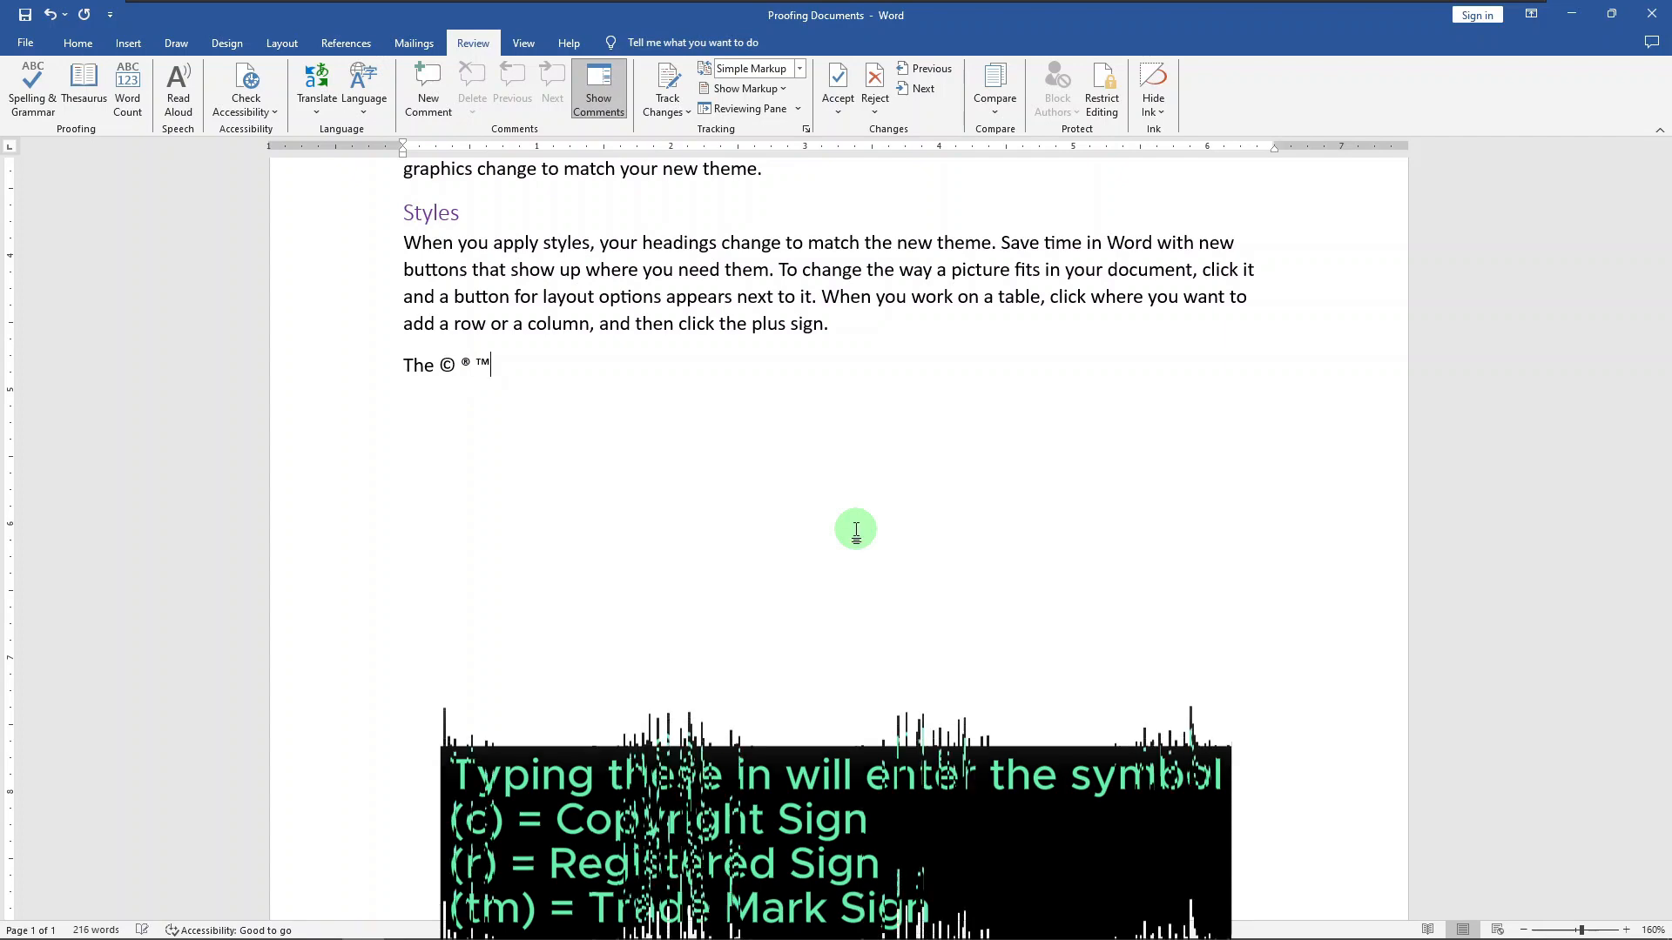
{"action": "key", "text": "Return"}
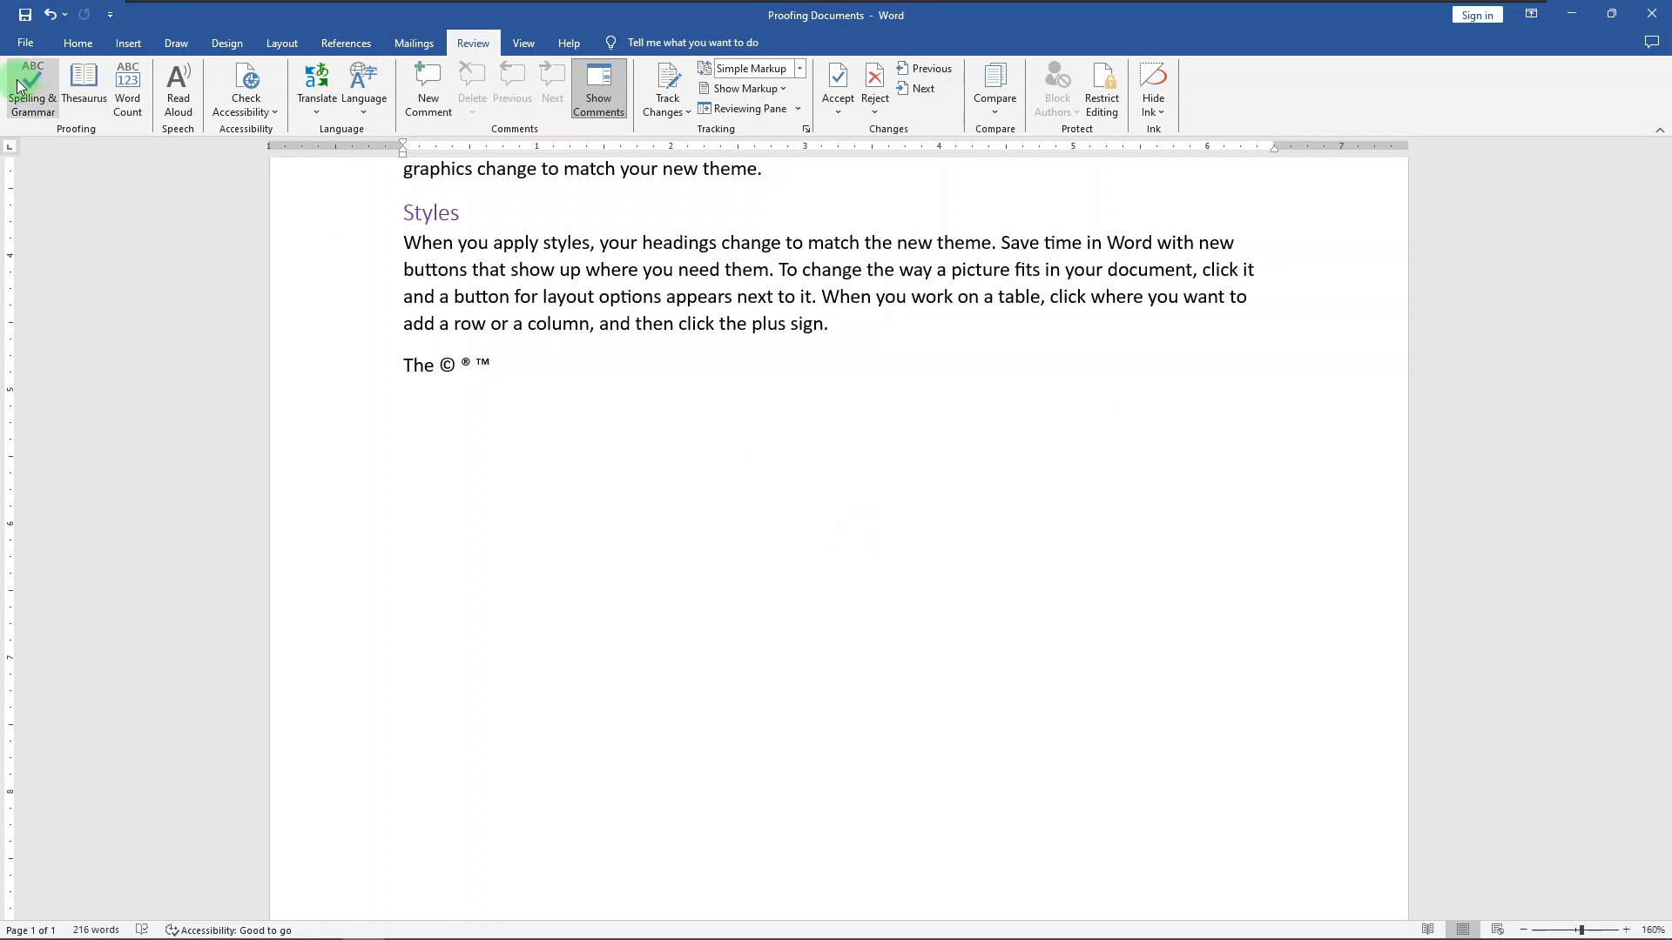
- Add an AutoCorrect entry in the proofing options that replaces js with the person's full name
{"action": "left_click", "coordinate": [23, 46]}
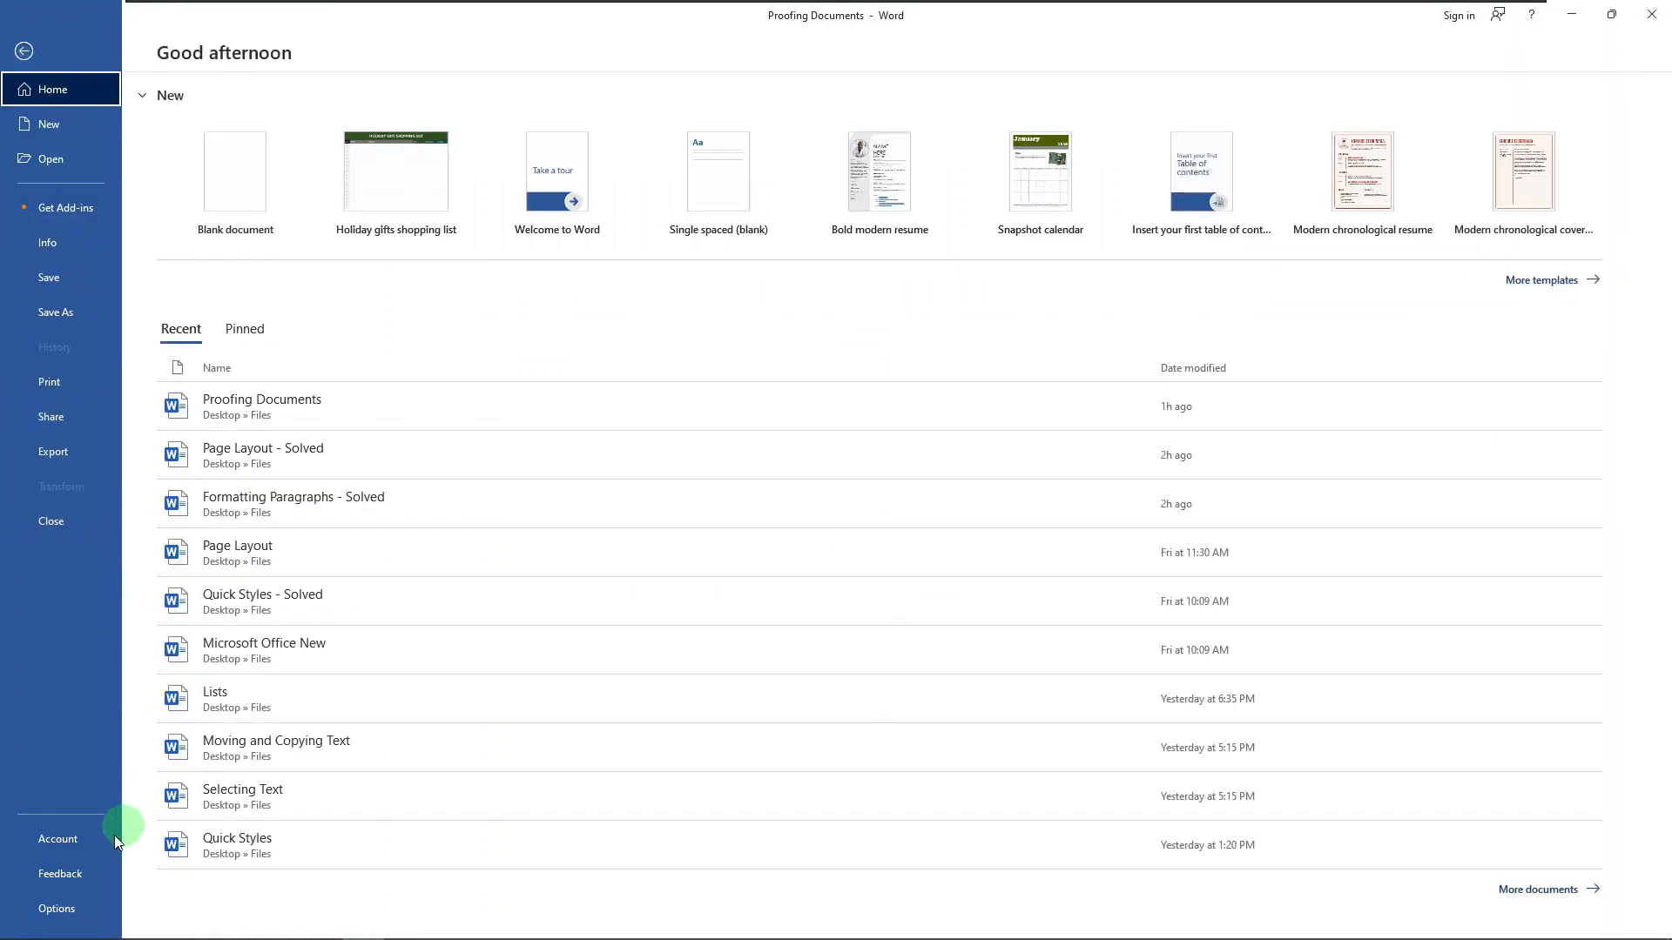
{"action": "left_click", "coordinate": [57, 910]}
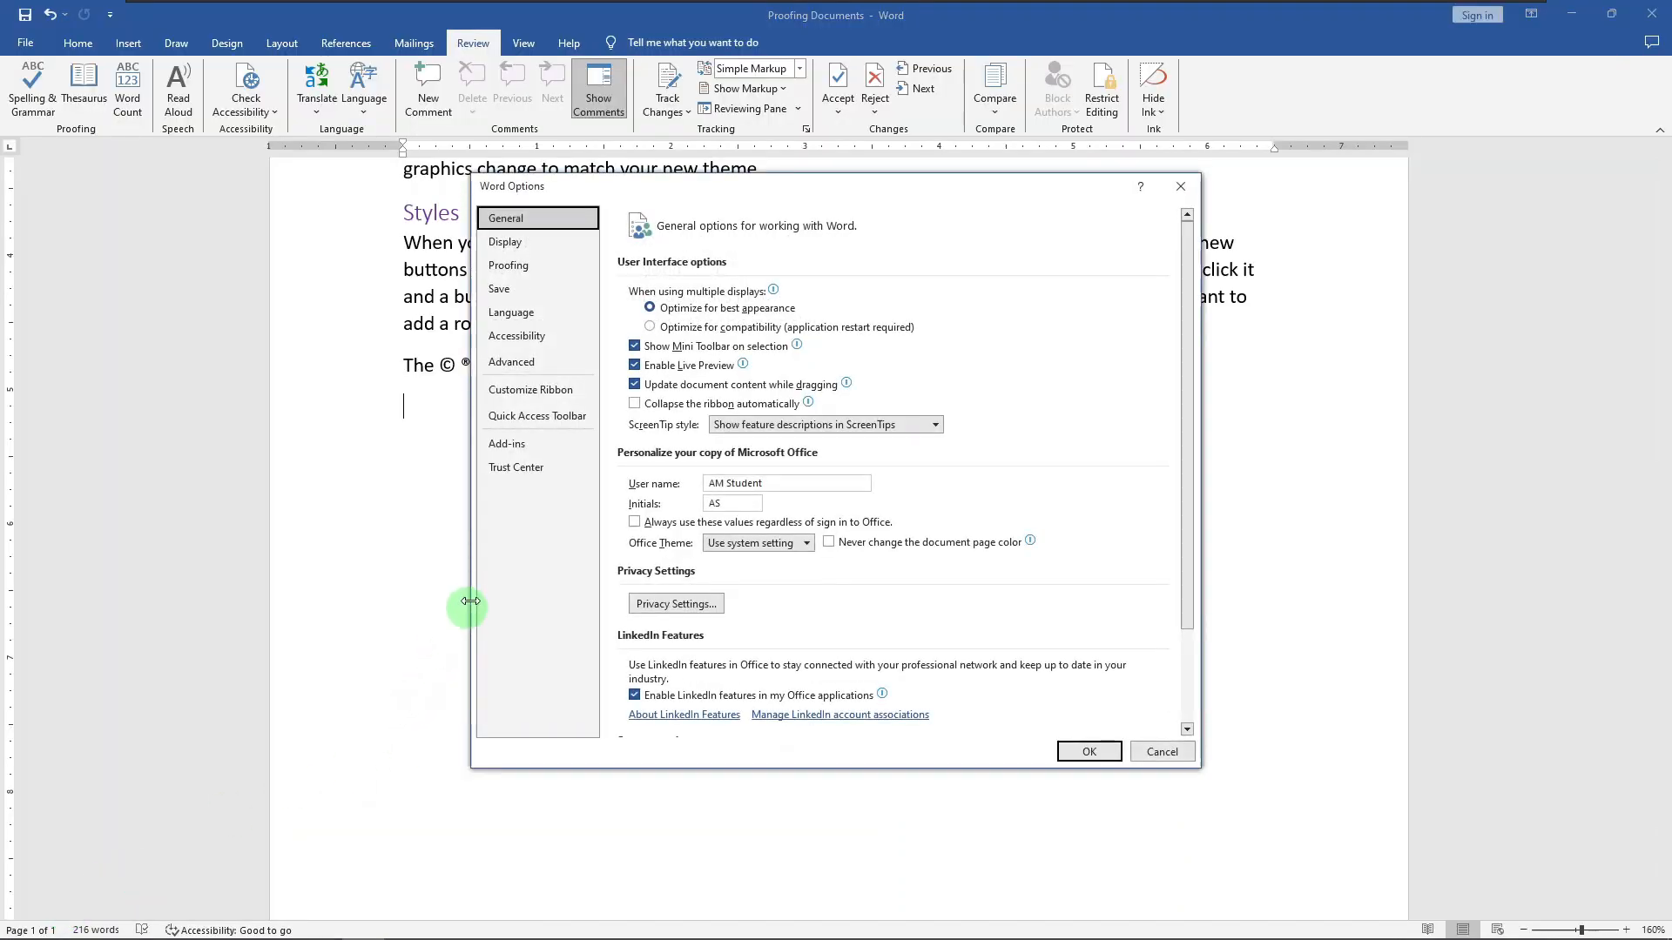
{"action": "left_click", "coordinate": [534, 272]}
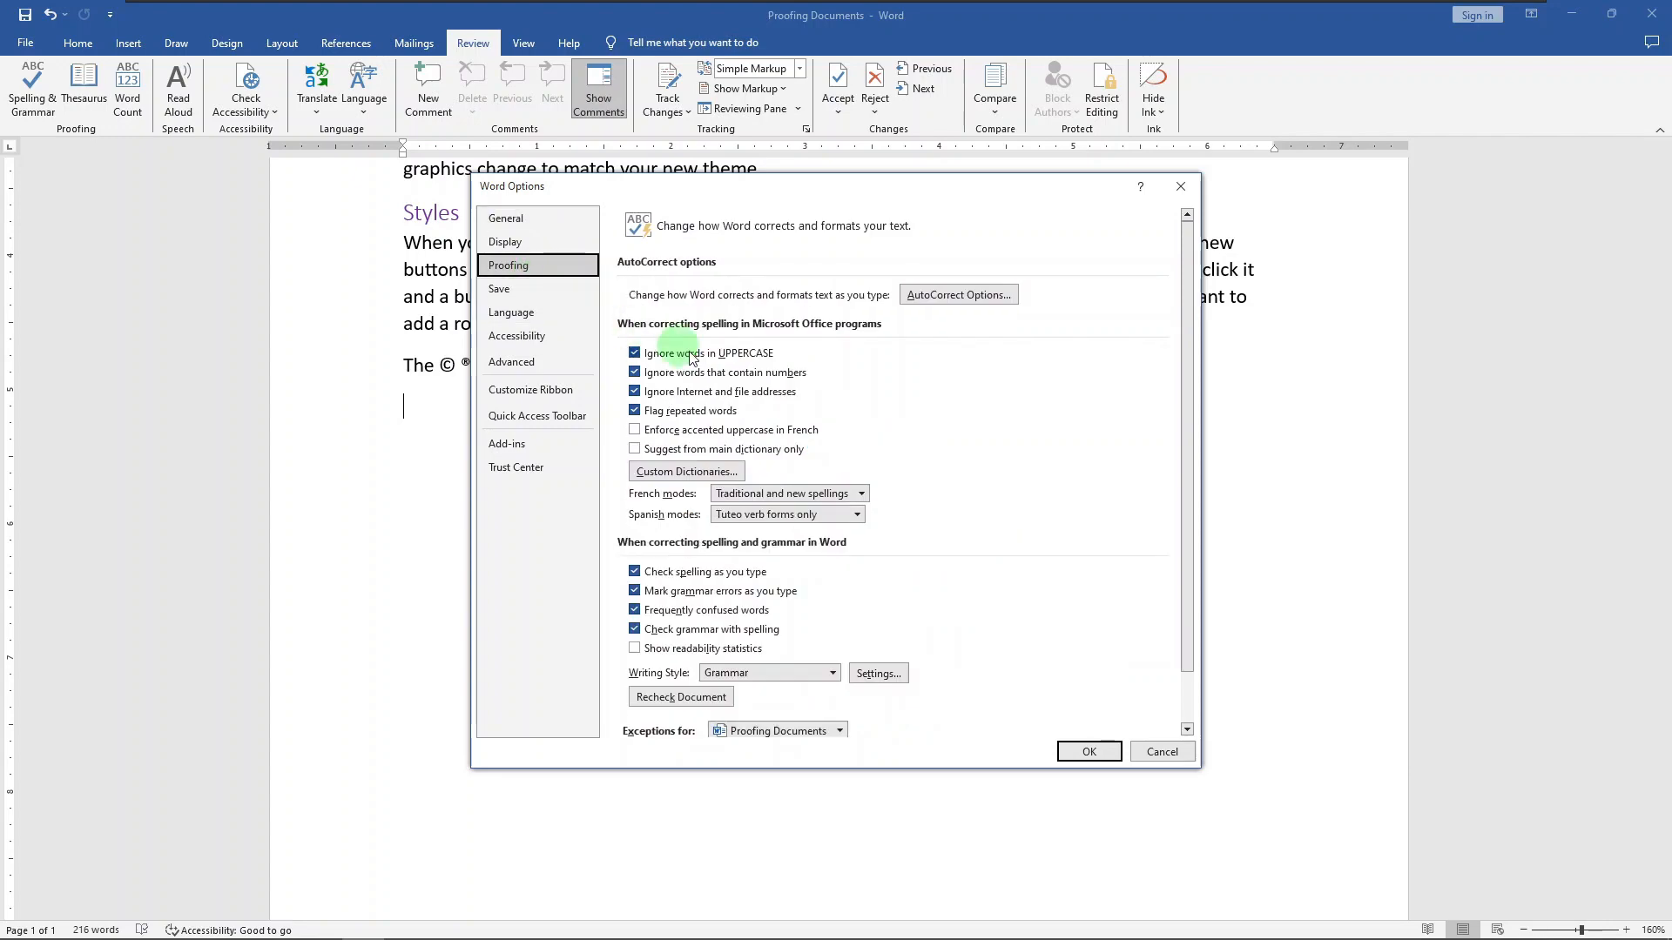
{"action": "left_click", "coordinate": [1000, 296]}
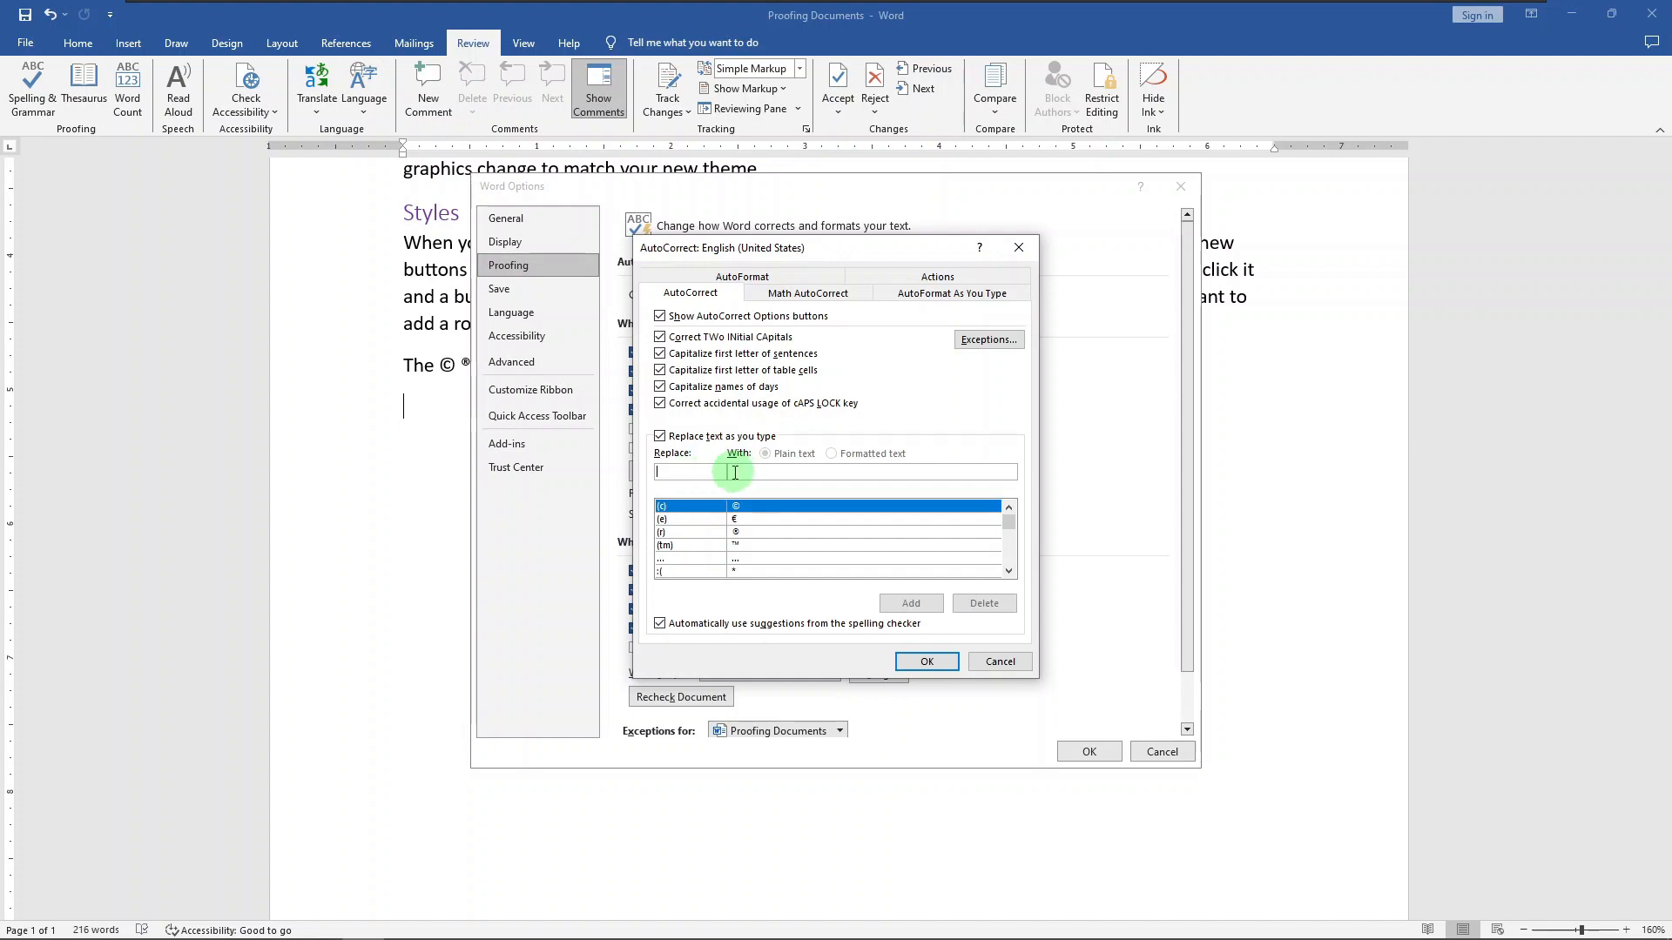
{"action": "left_click", "coordinate": [766, 472]}
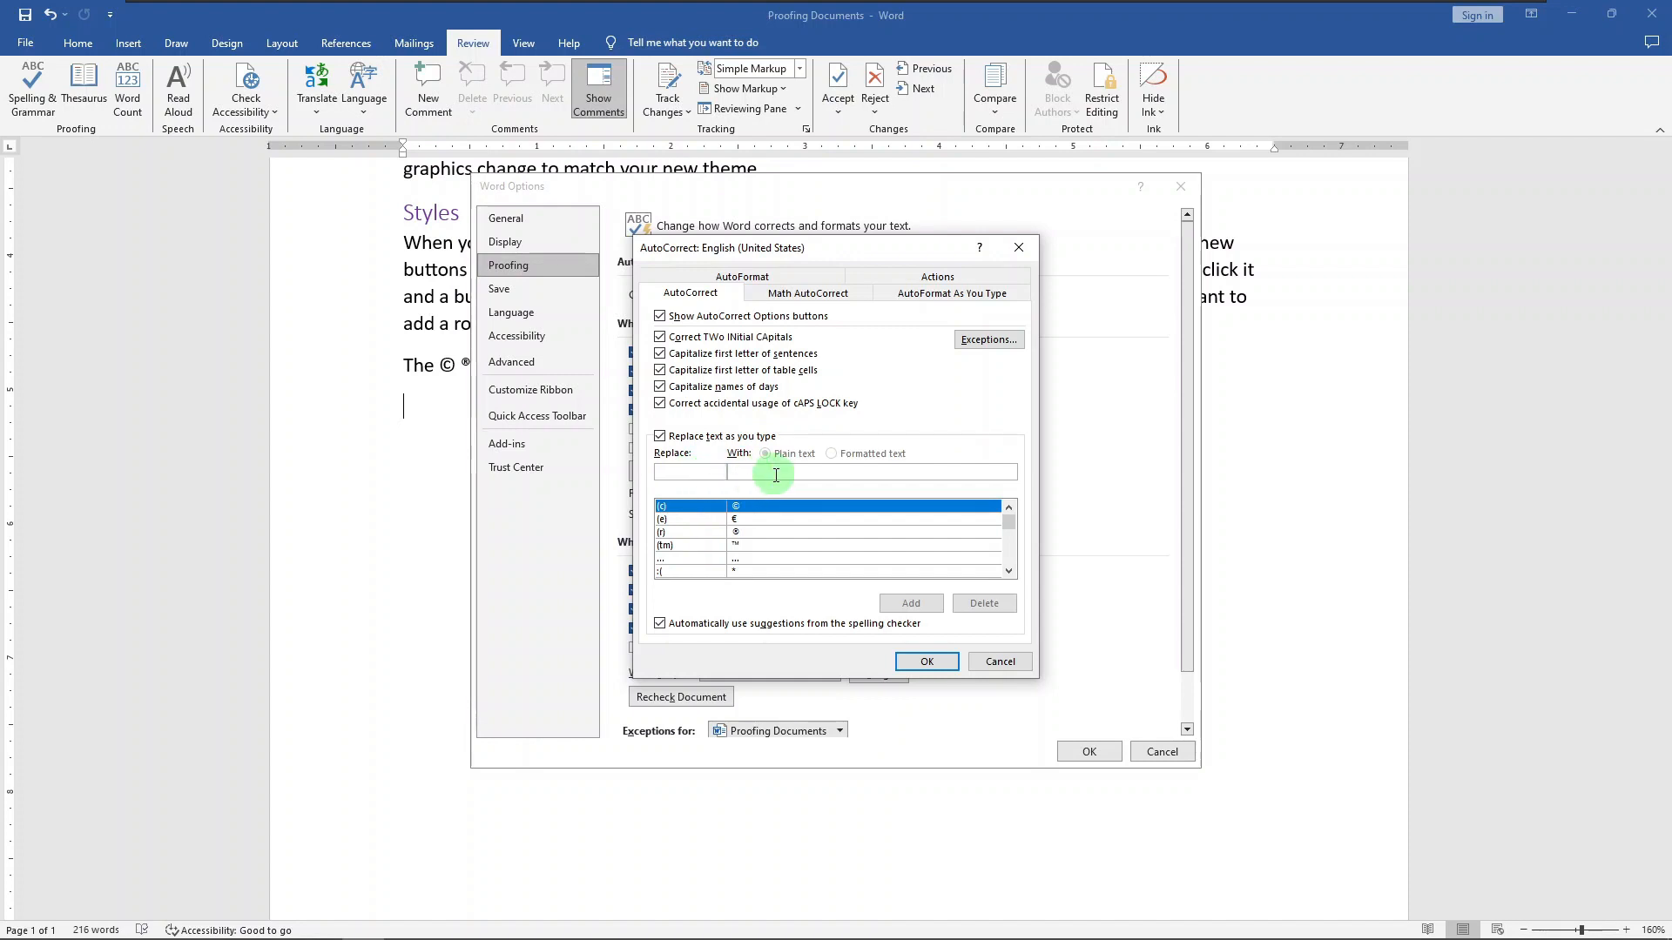
{"action": "left_click", "coordinate": [702, 474]}
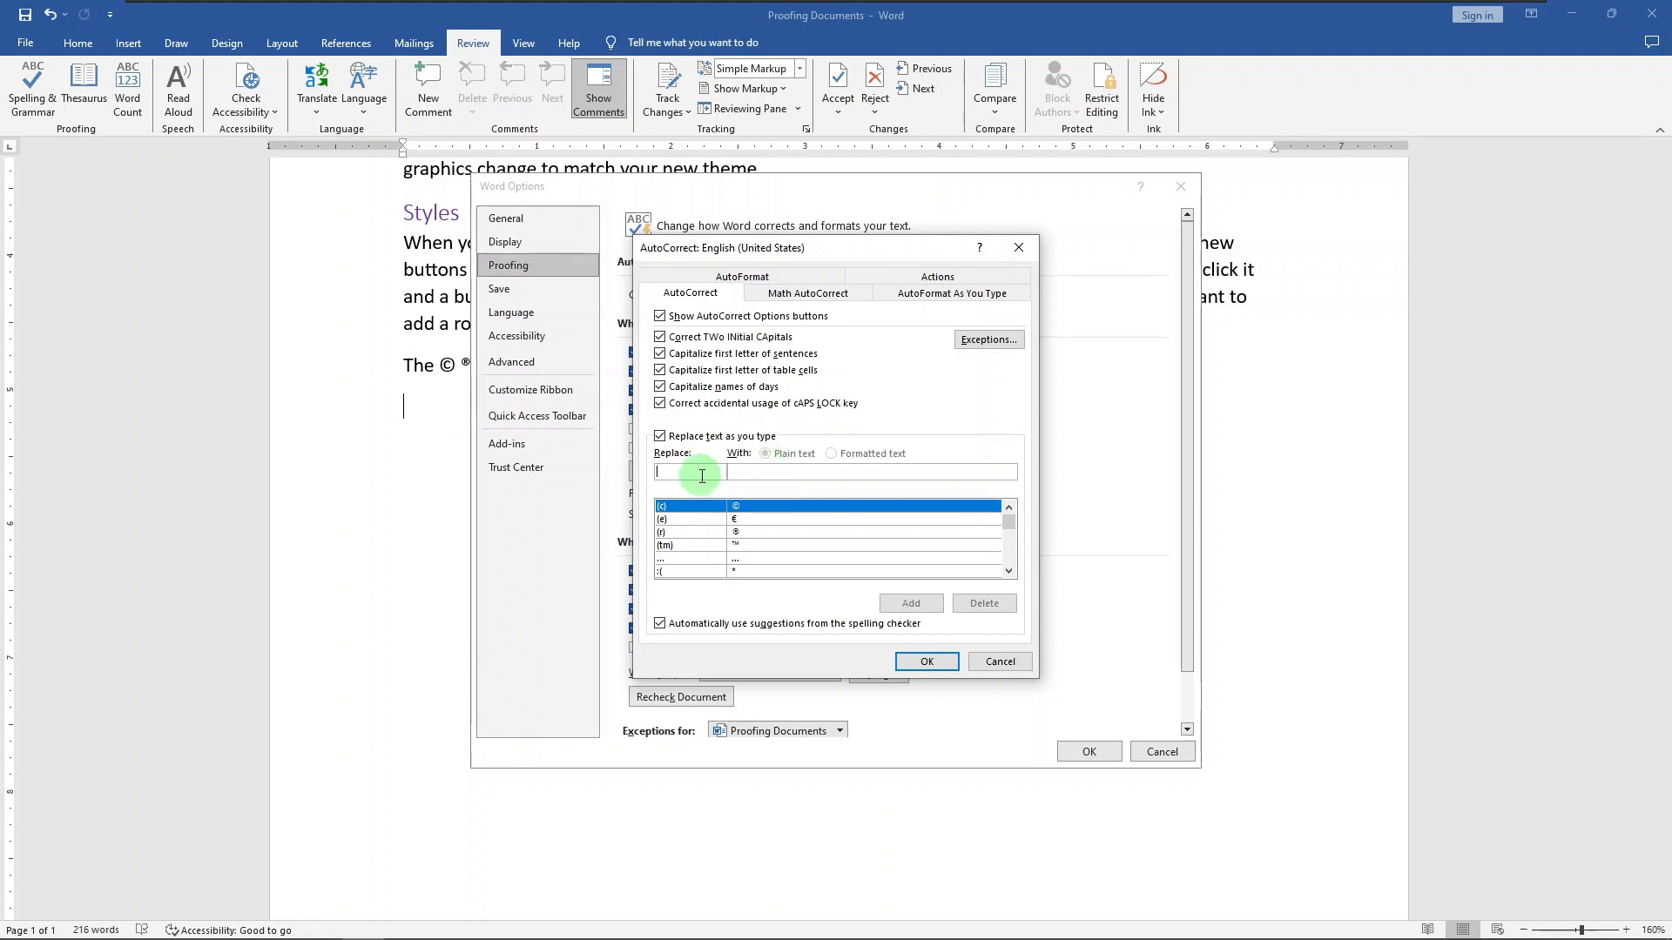
{"action": "type", "text": "js"}
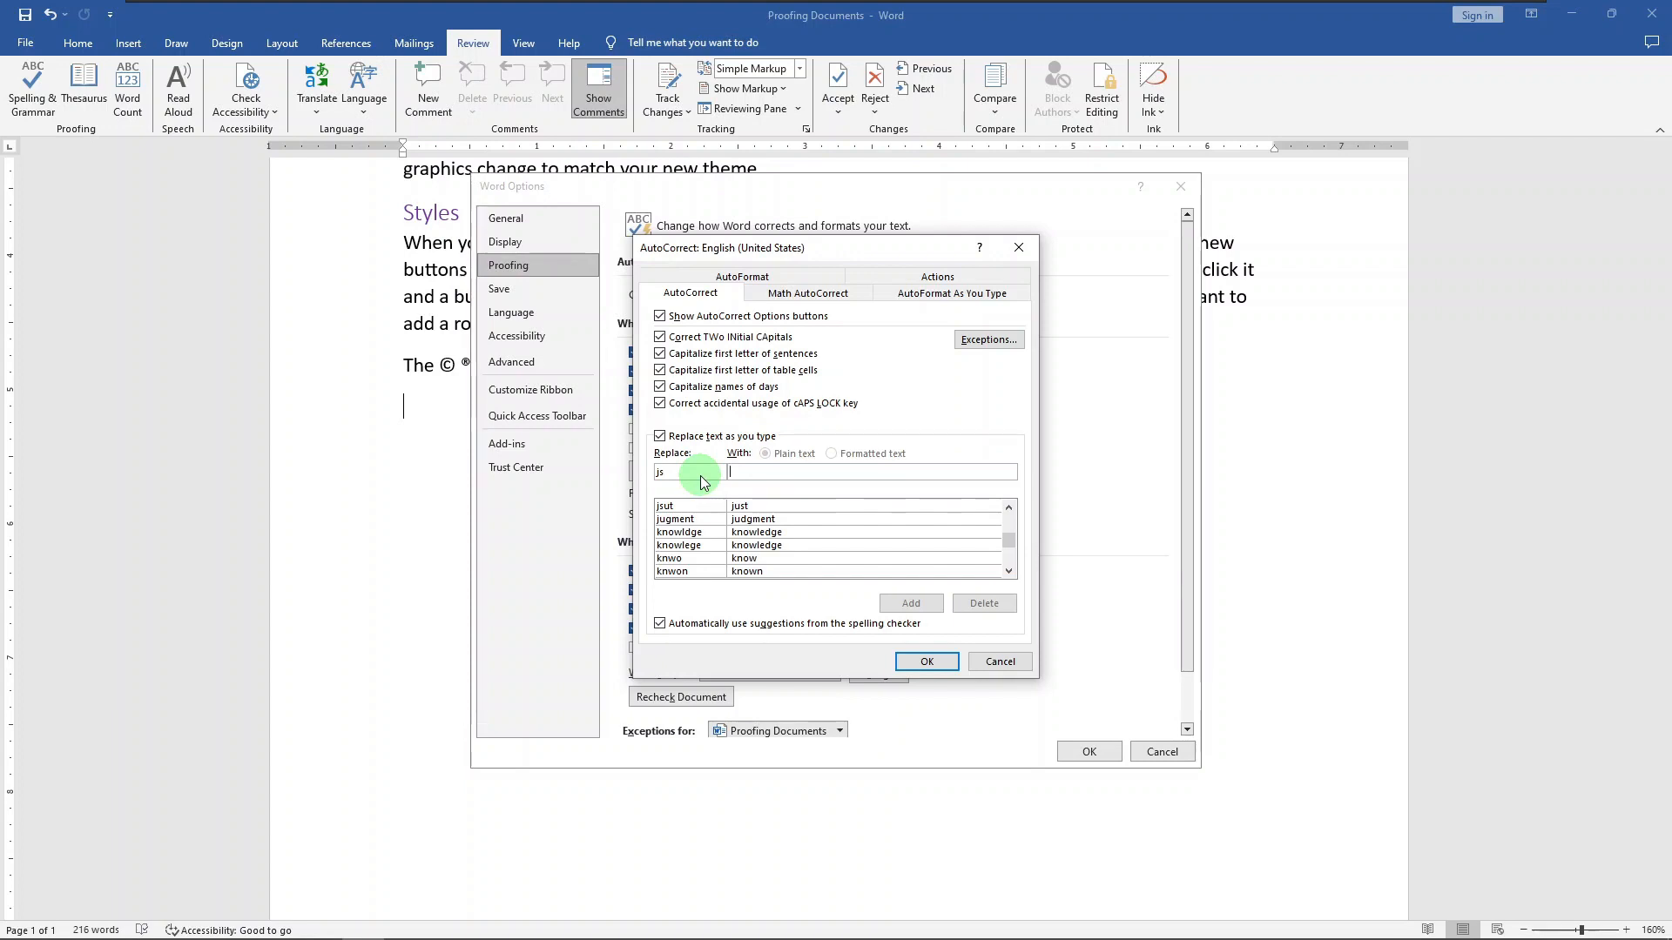
{"action": "type", "text": "John Smith"}
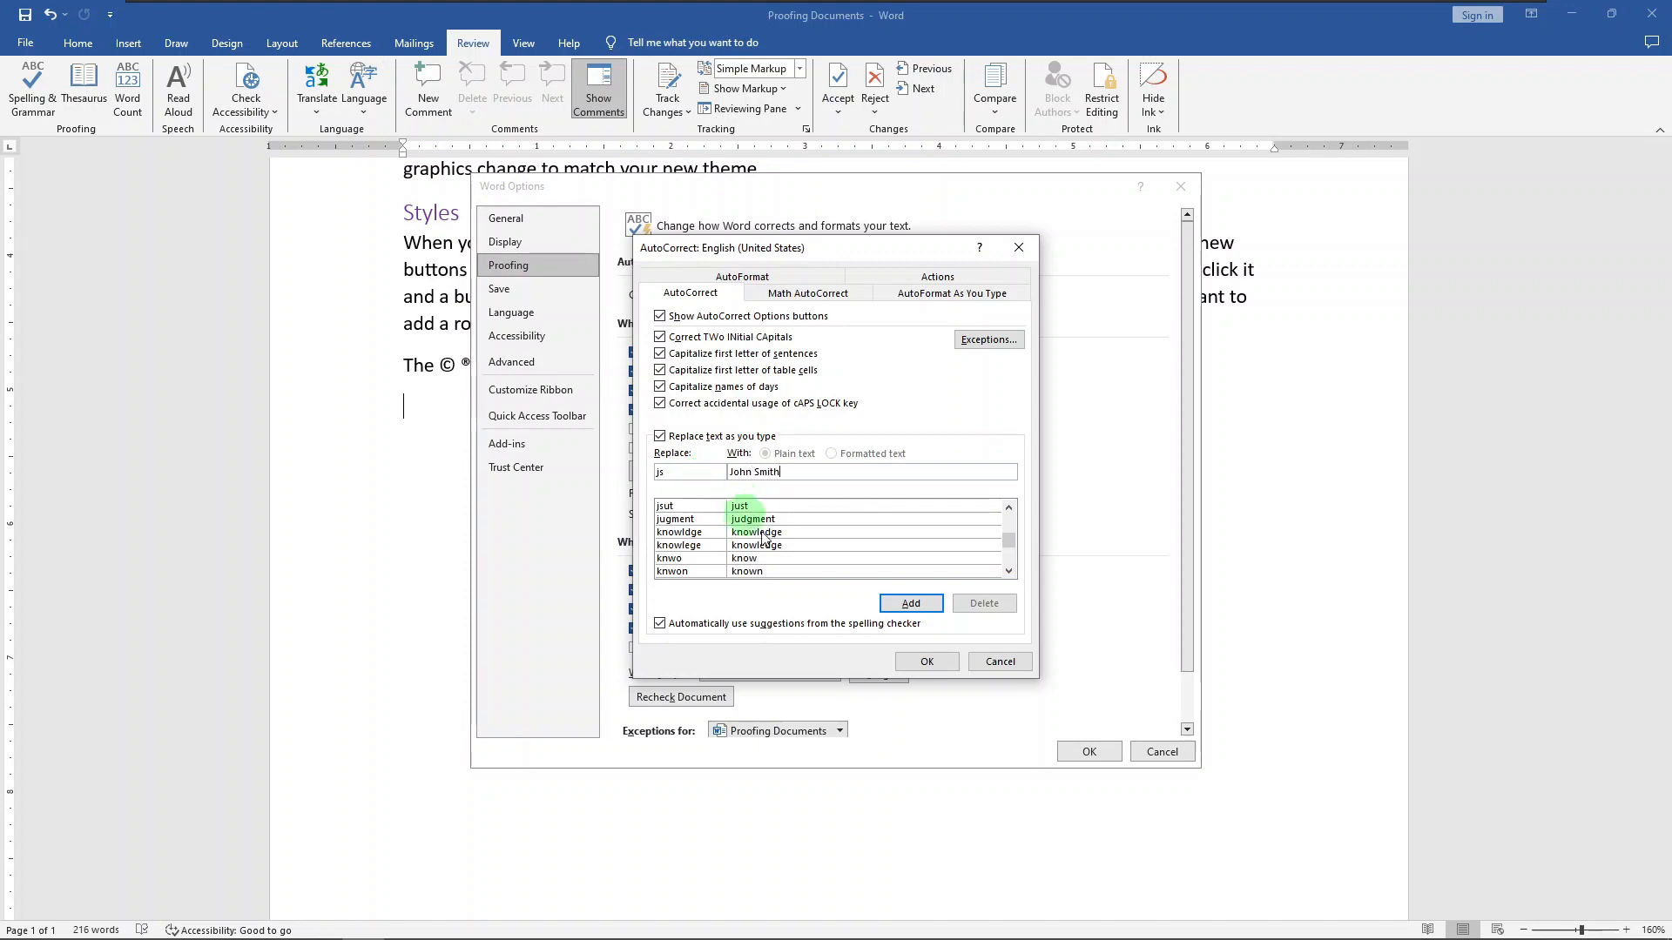
{"action": "left_click", "coordinate": [911, 603]}
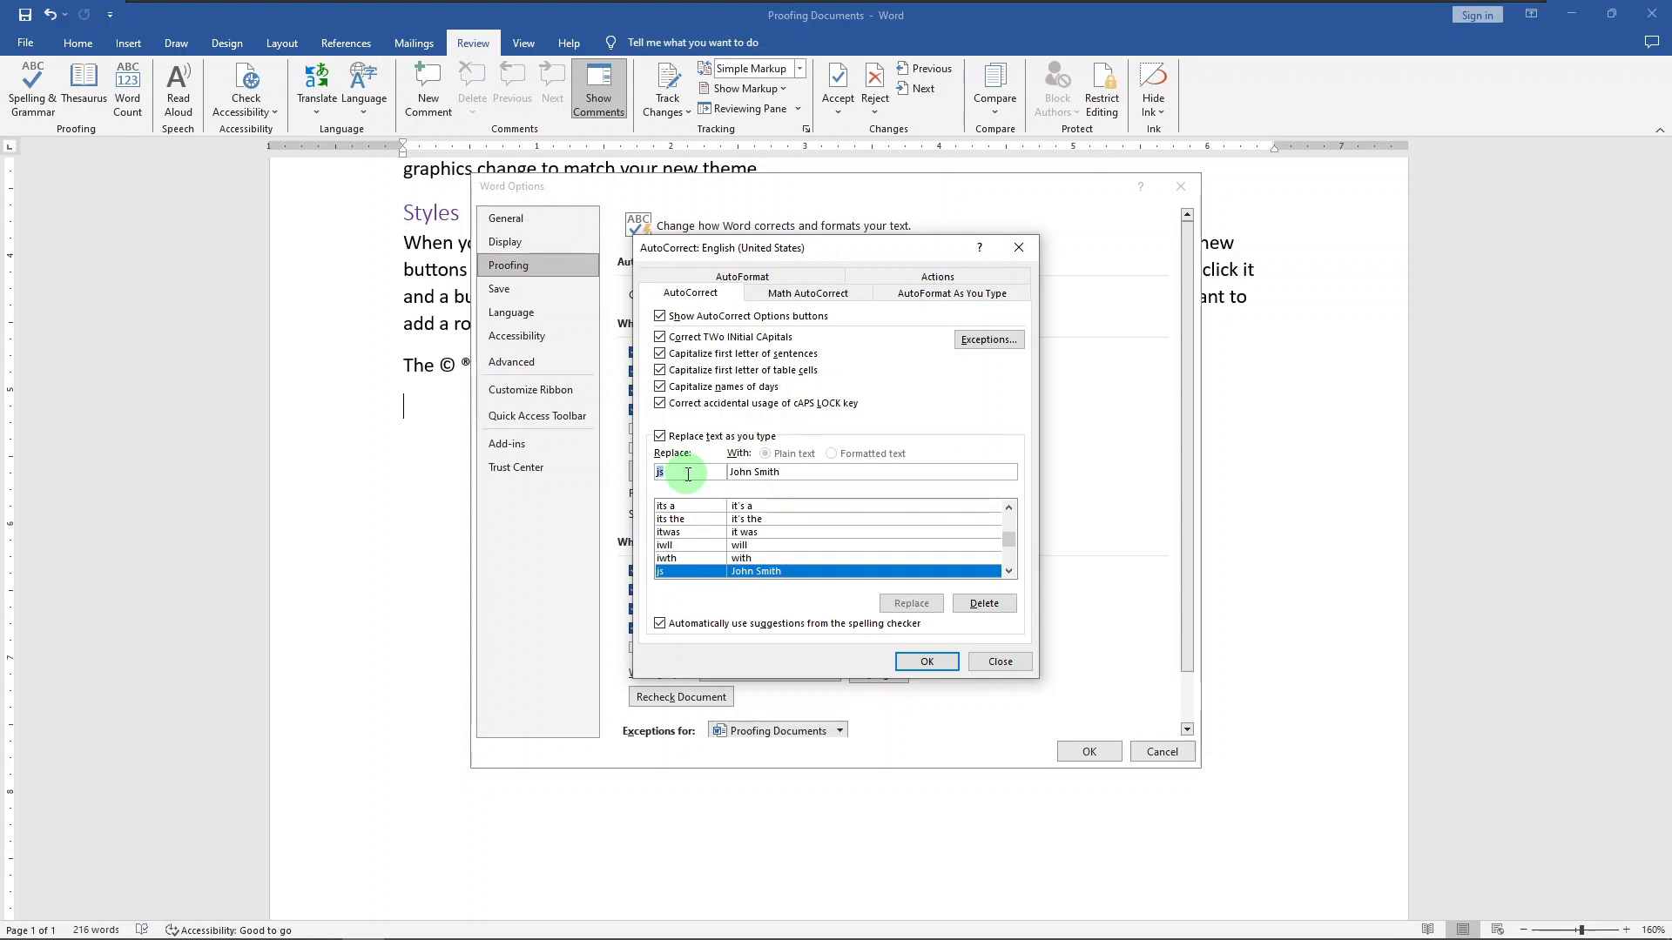
- Add an AutoCorrect entry that replaces wlf with We Love Food Company, and save the options
{"action": "type", "text": "w"}
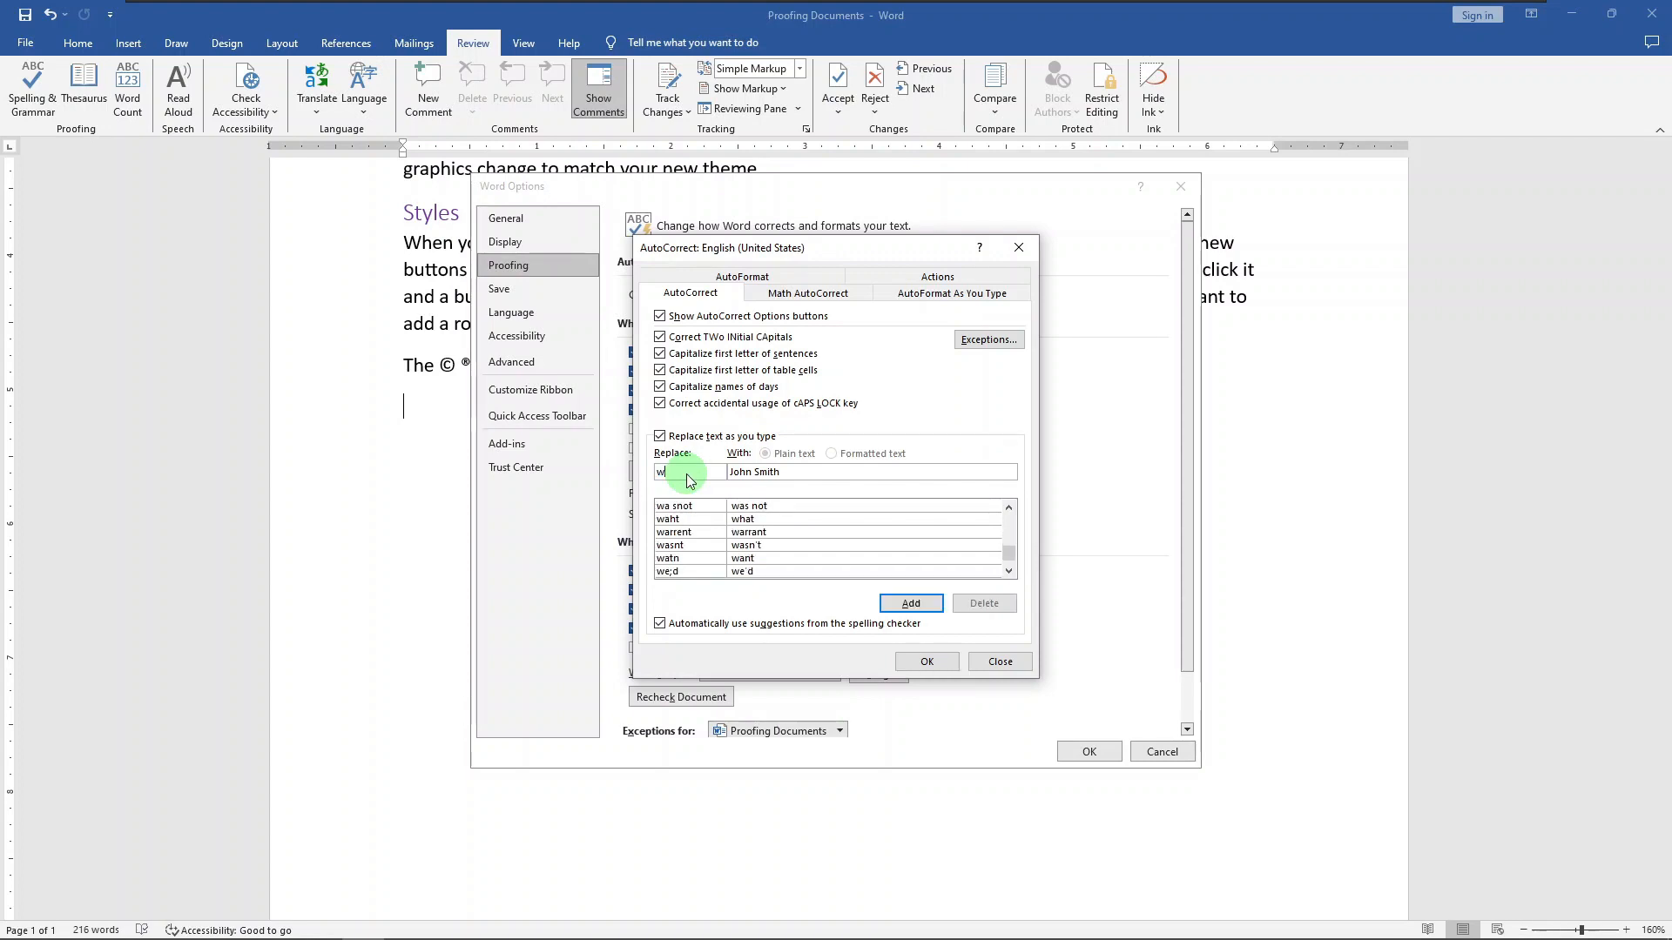
{"action": "type", "text": "lf"}
{"action": "key", "text": "Tab"}
{"action": "type", "text": "We Love Food Company"}
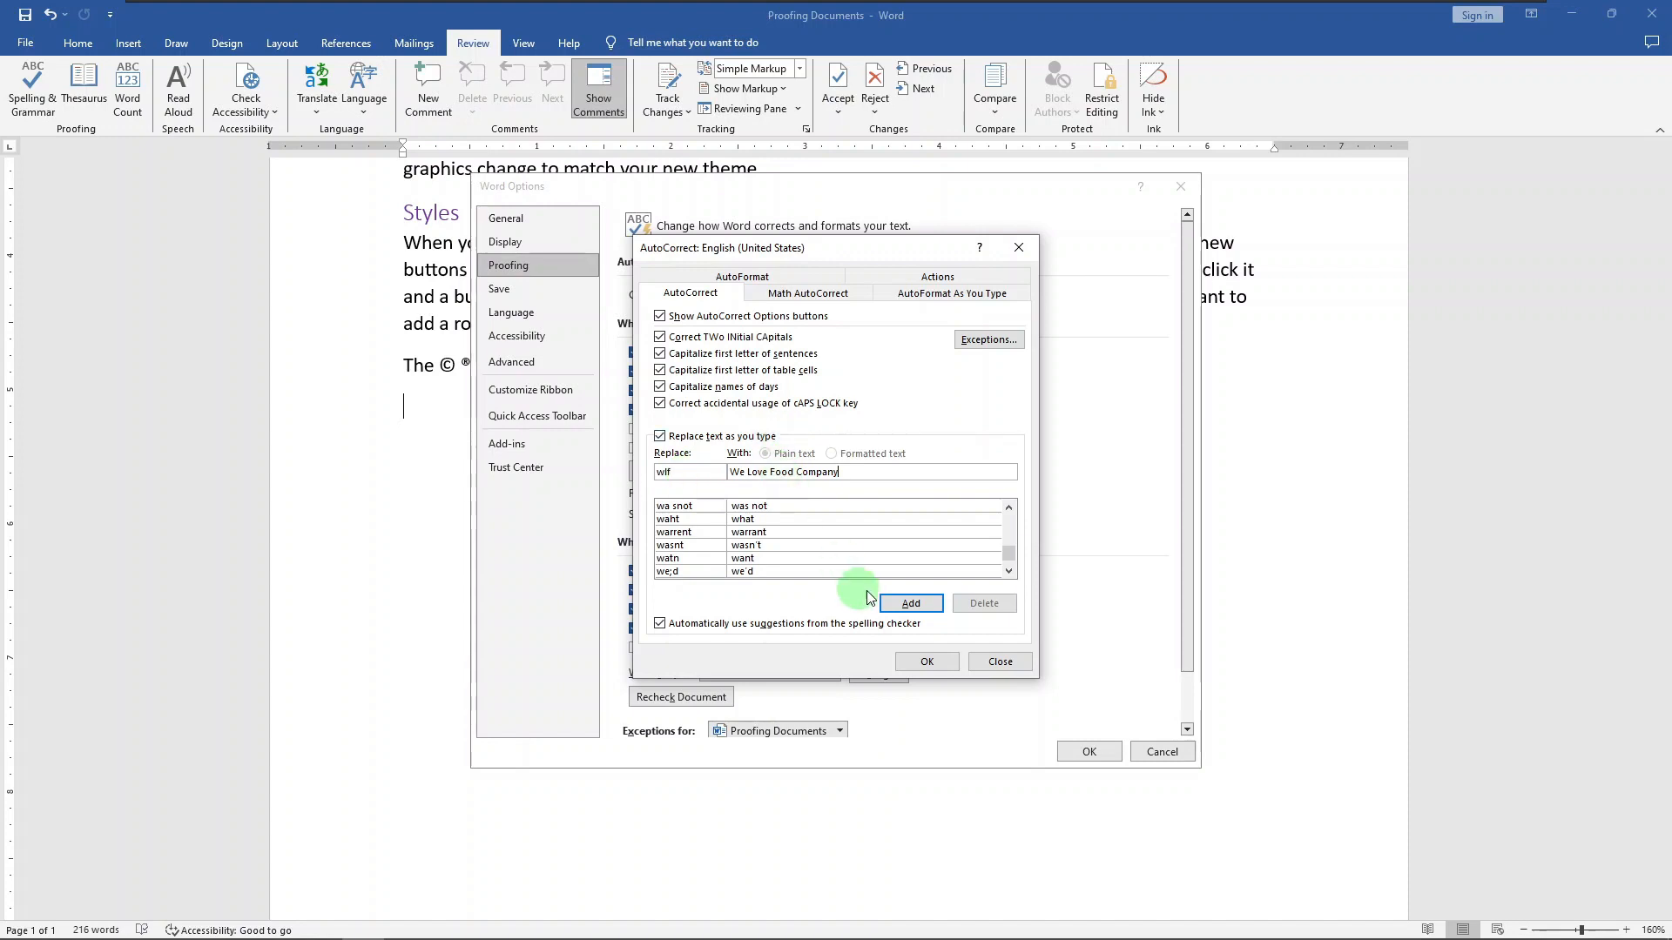
{"action": "left_click", "coordinate": [910, 607]}
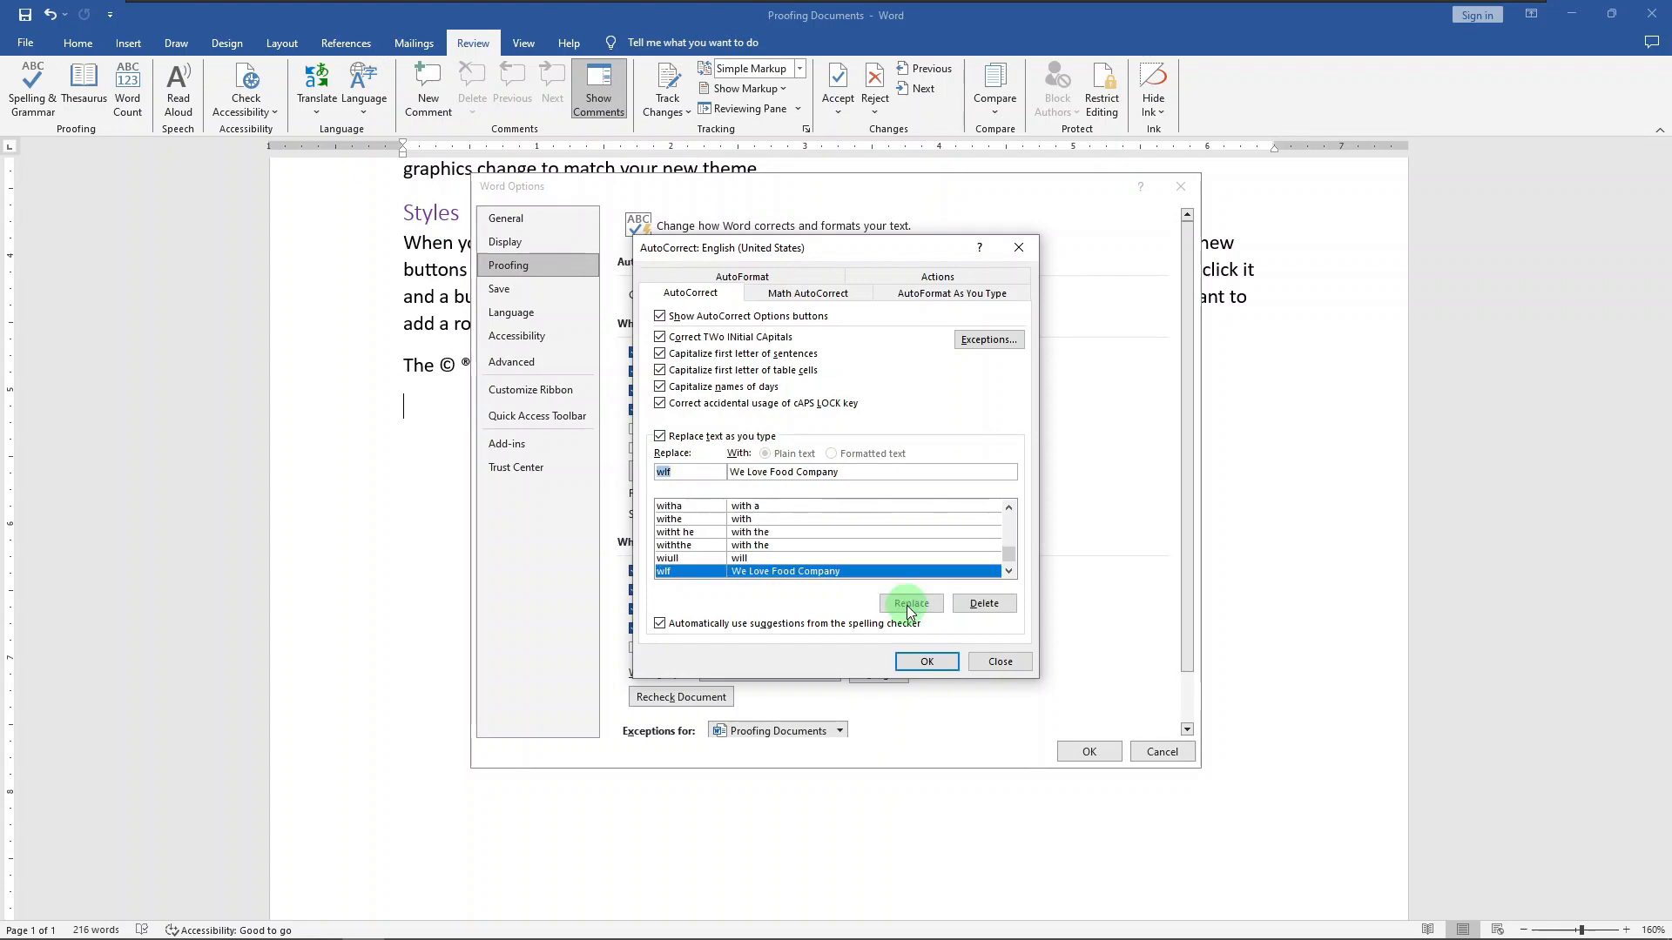
{"action": "left_click", "coordinate": [913, 666]}
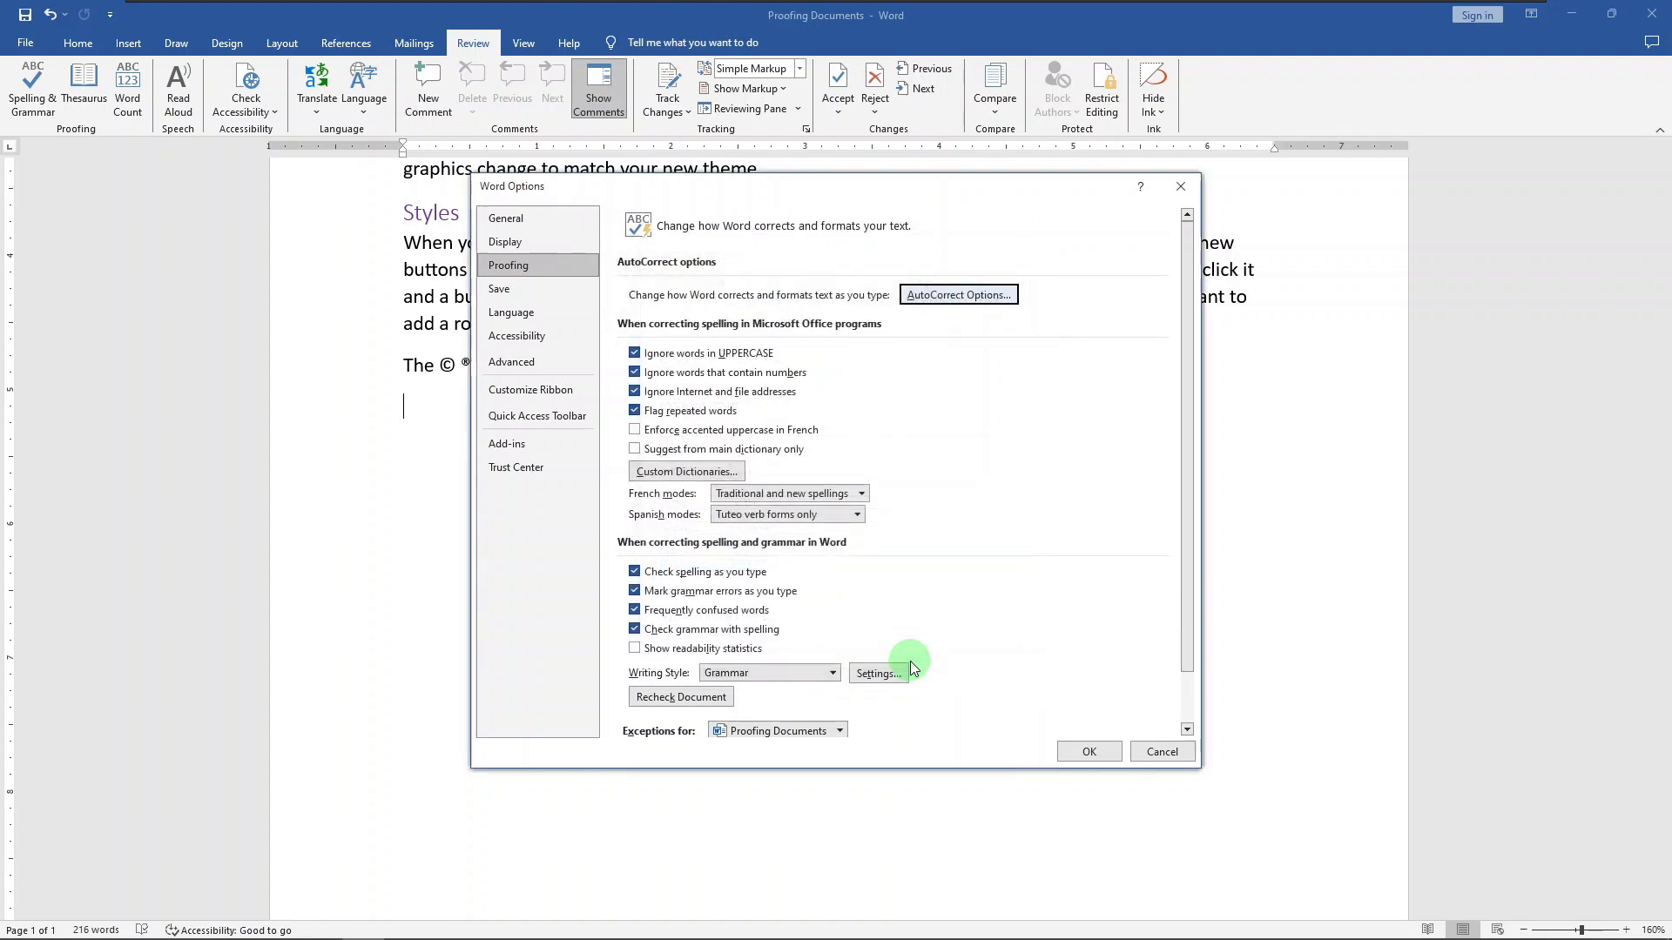
{"action": "left_click", "coordinate": [1068, 754]}
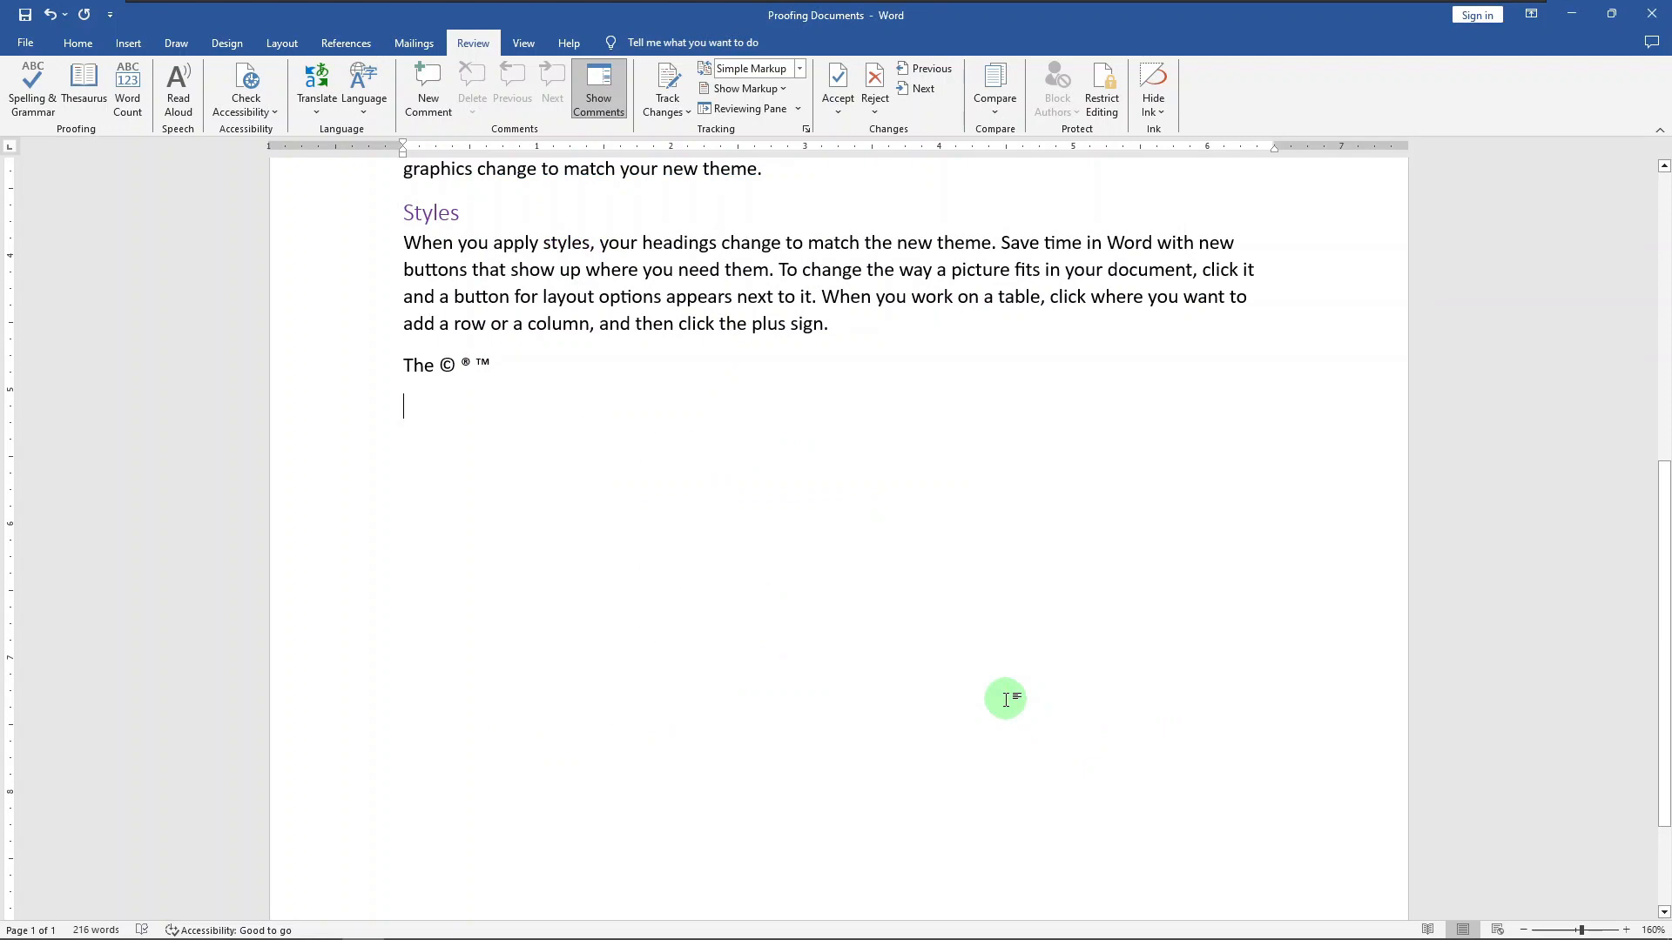
- Enter the abbreviations js and wlf on separate lines below the symbols line so AutoCorrect expands them
{"action": "type", "text": "js"}
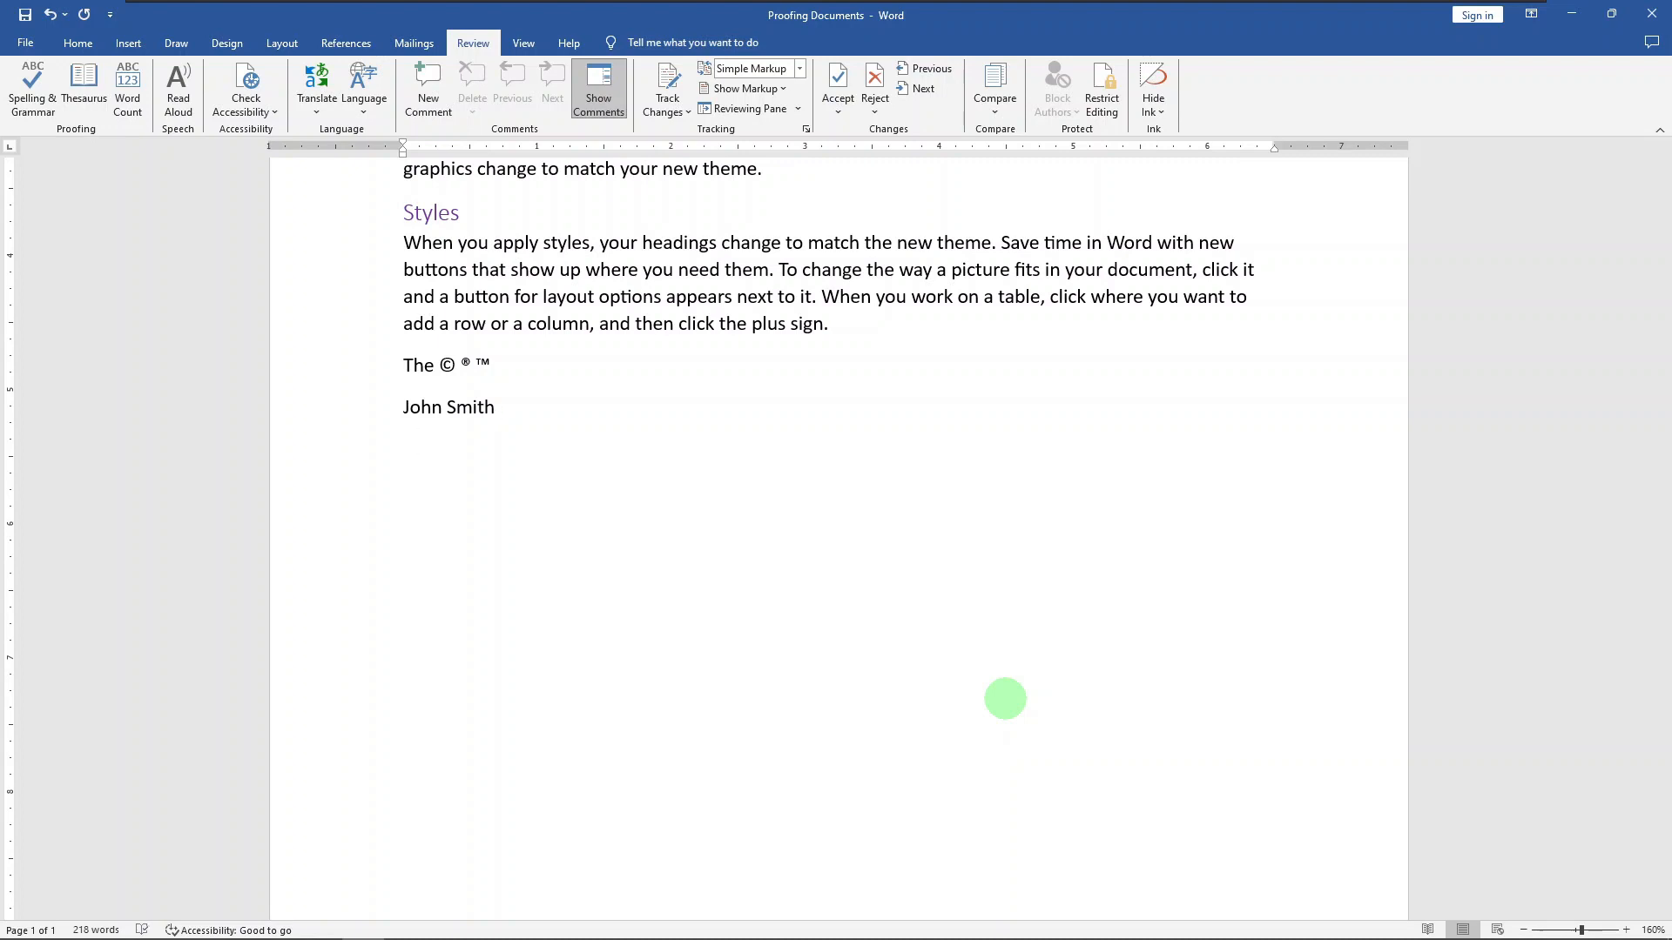
{"action": "type", "text": "wlf"}
{"action": "key", "text": "Return"}
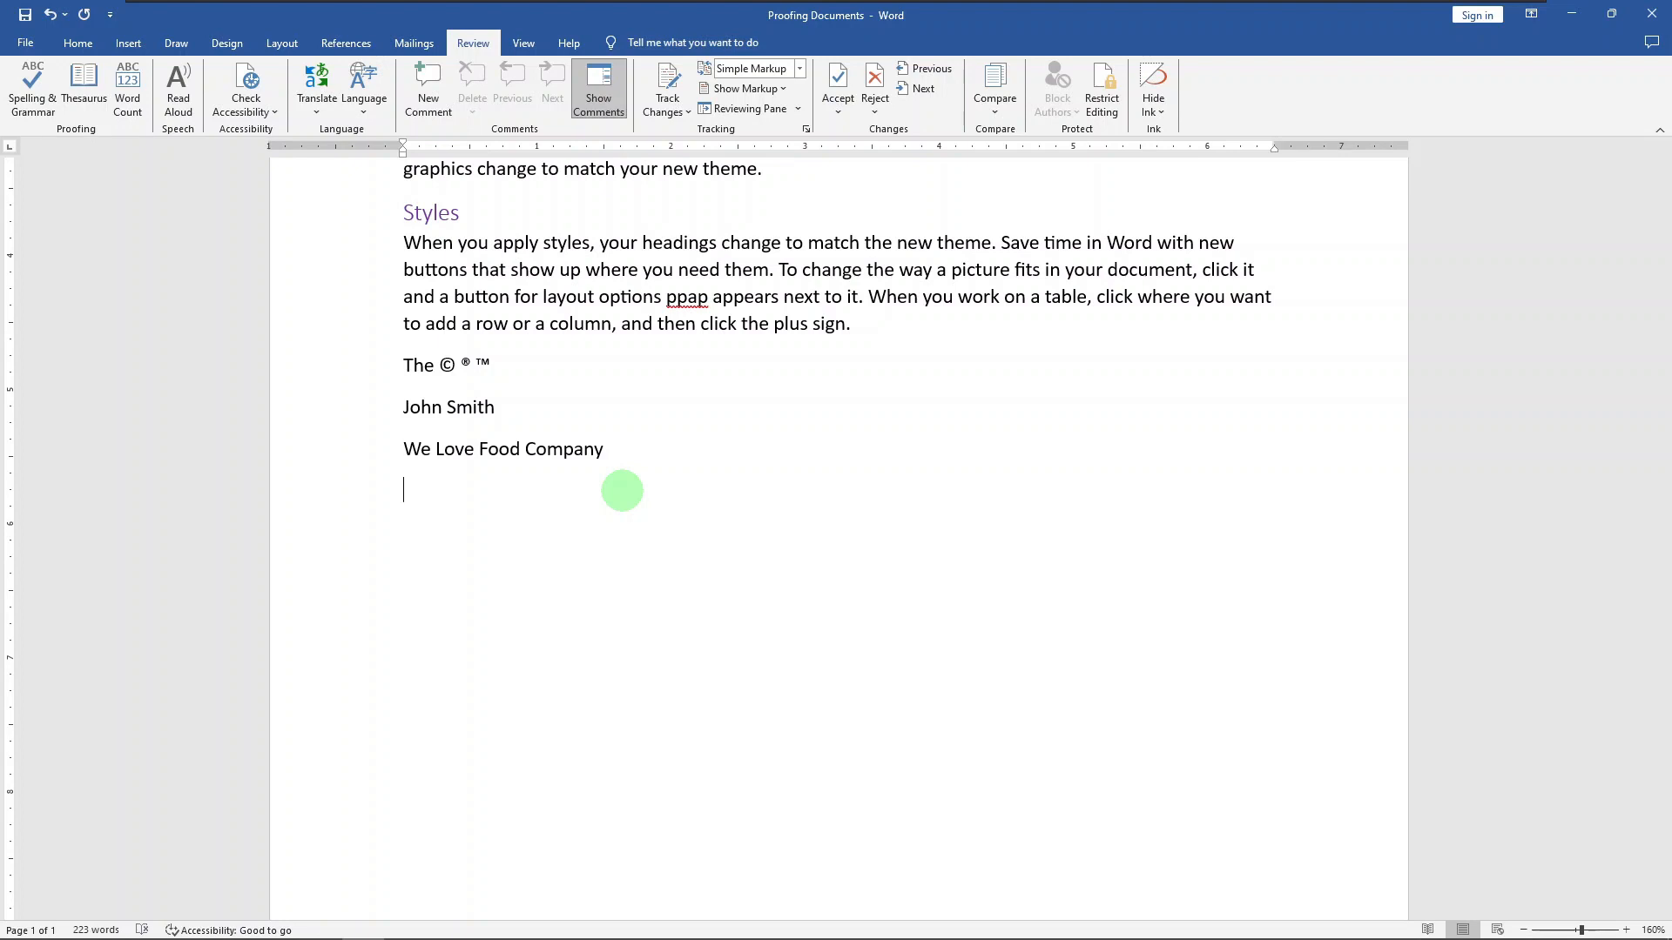
- Enter ppap on the line below We Love Food Company and open the AutoCorrect options from that word
{"action": "type", "text": "ppap"}
{"action": "left_click", "coordinate": [634, 450]}
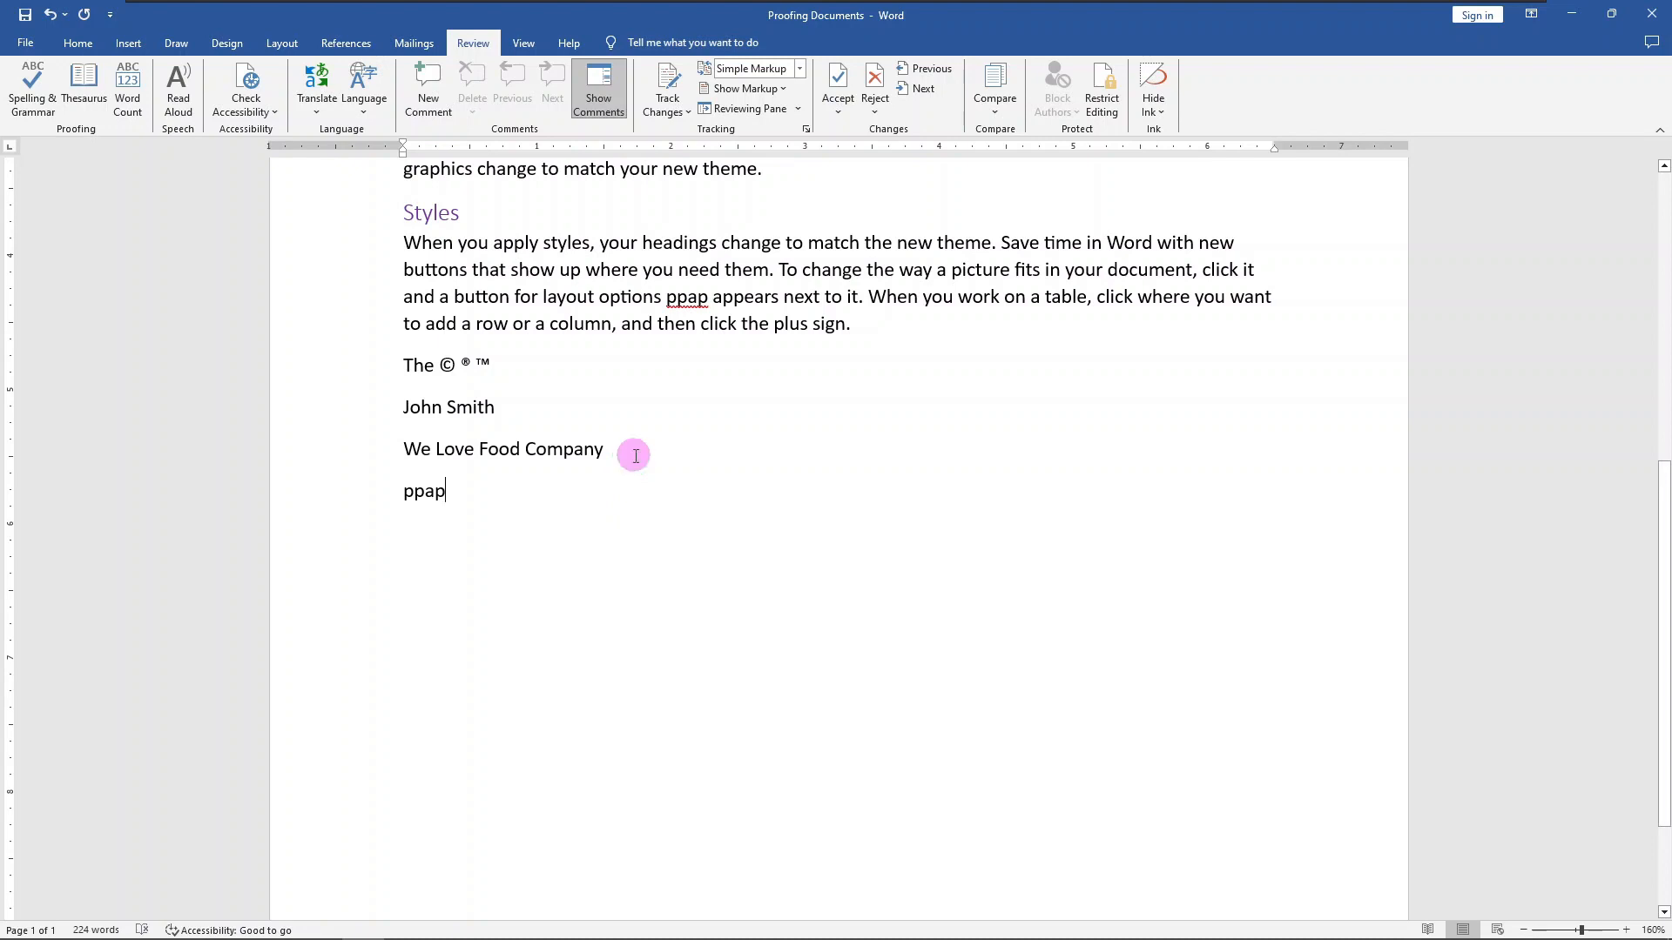
{"action": "left_click", "coordinate": [425, 490]}
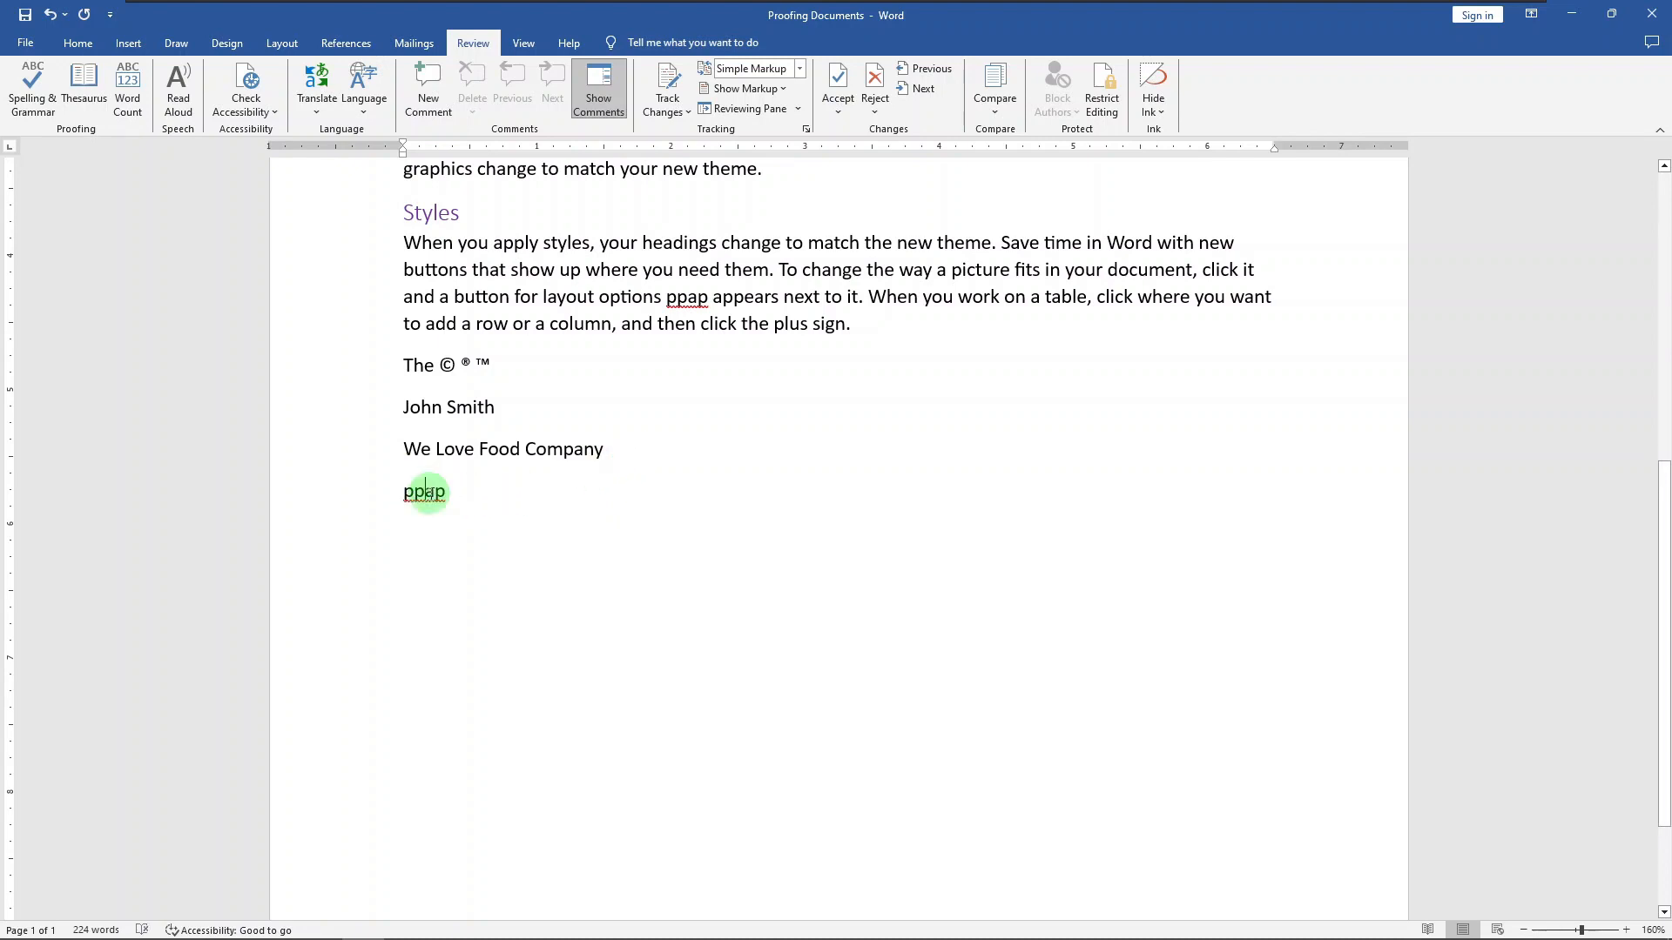
{"action": "right_click", "coordinate": [429, 493]}
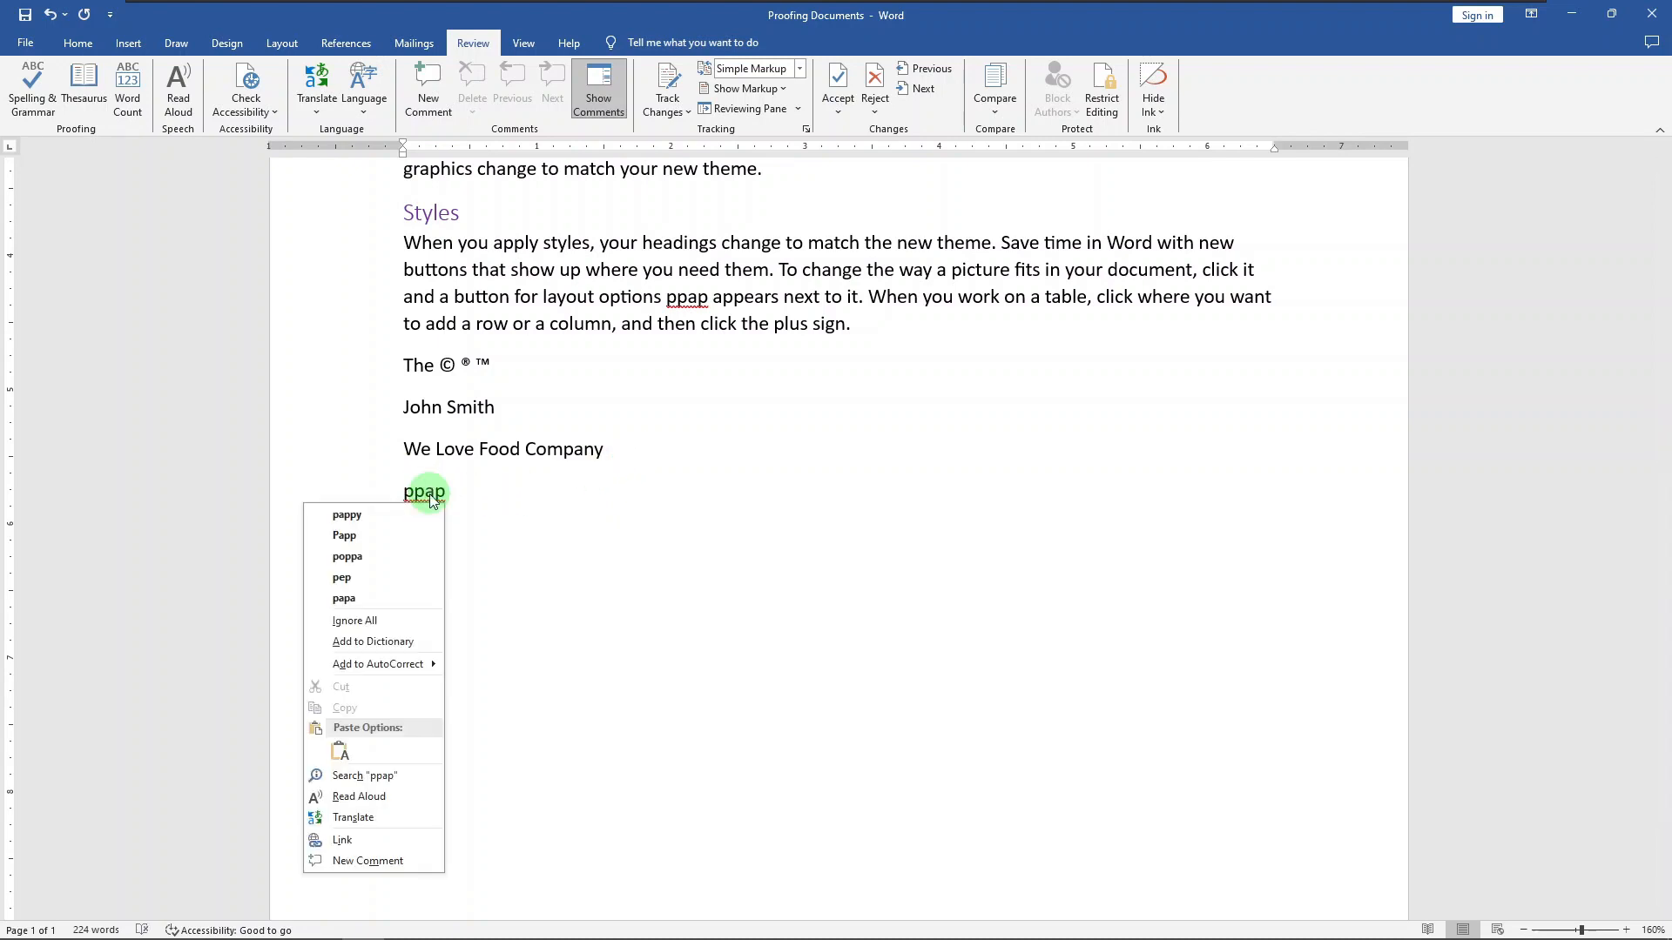
{"action": "mouse_move", "coordinate": [431, 665]}
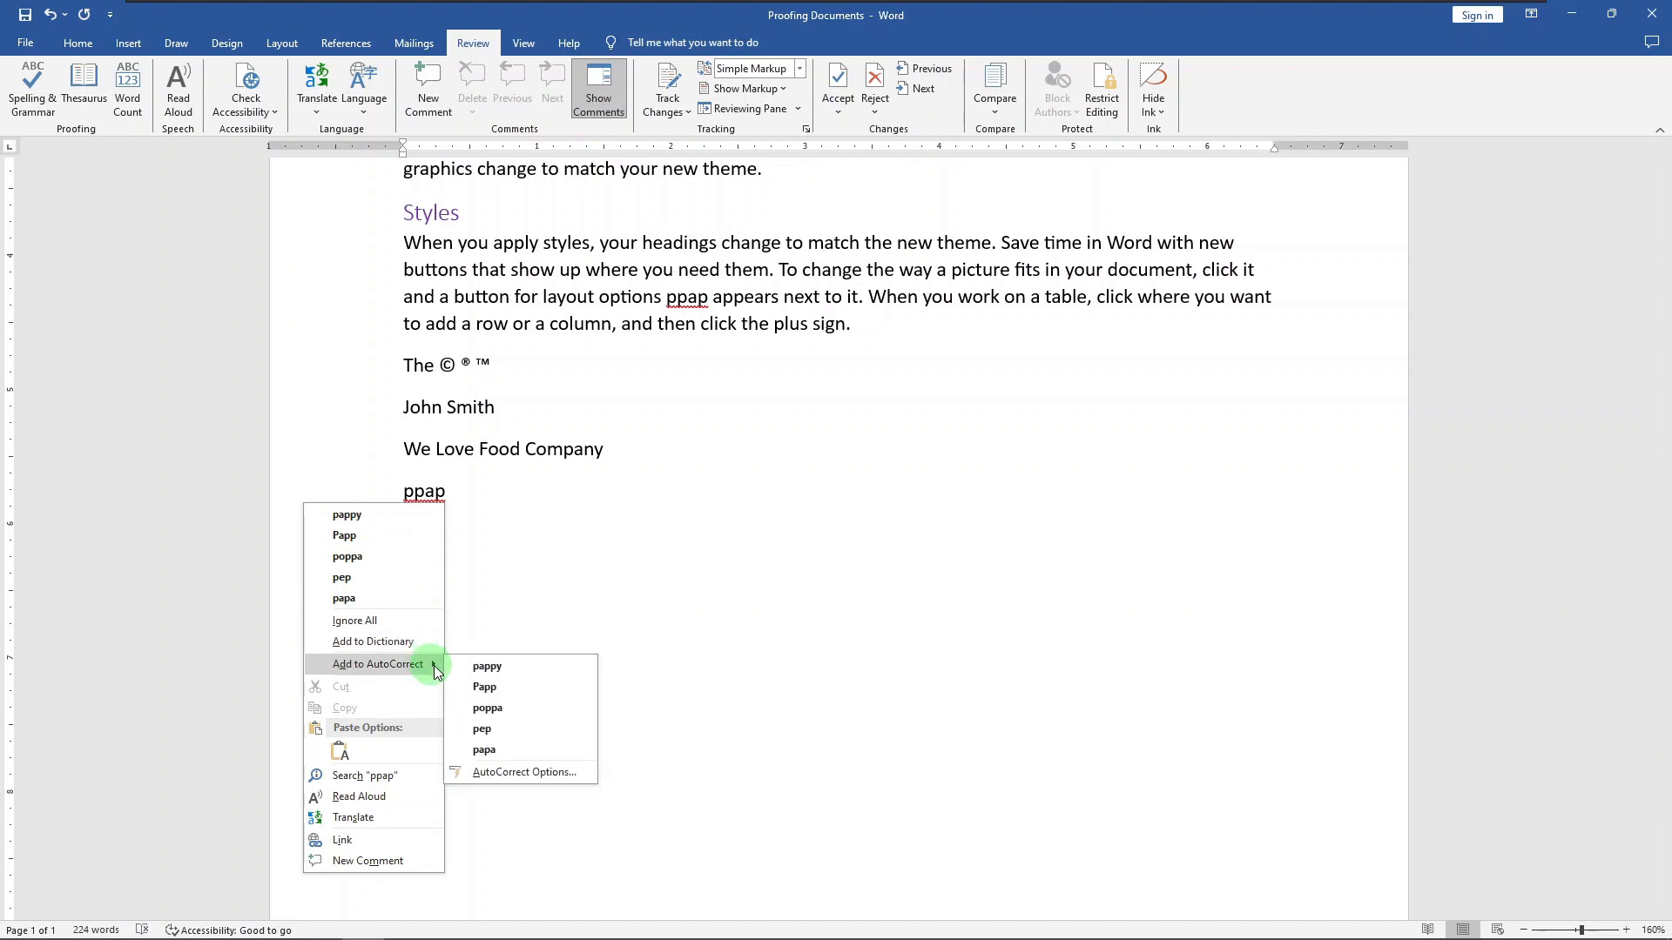
{"action": "left_click", "coordinate": [524, 772]}
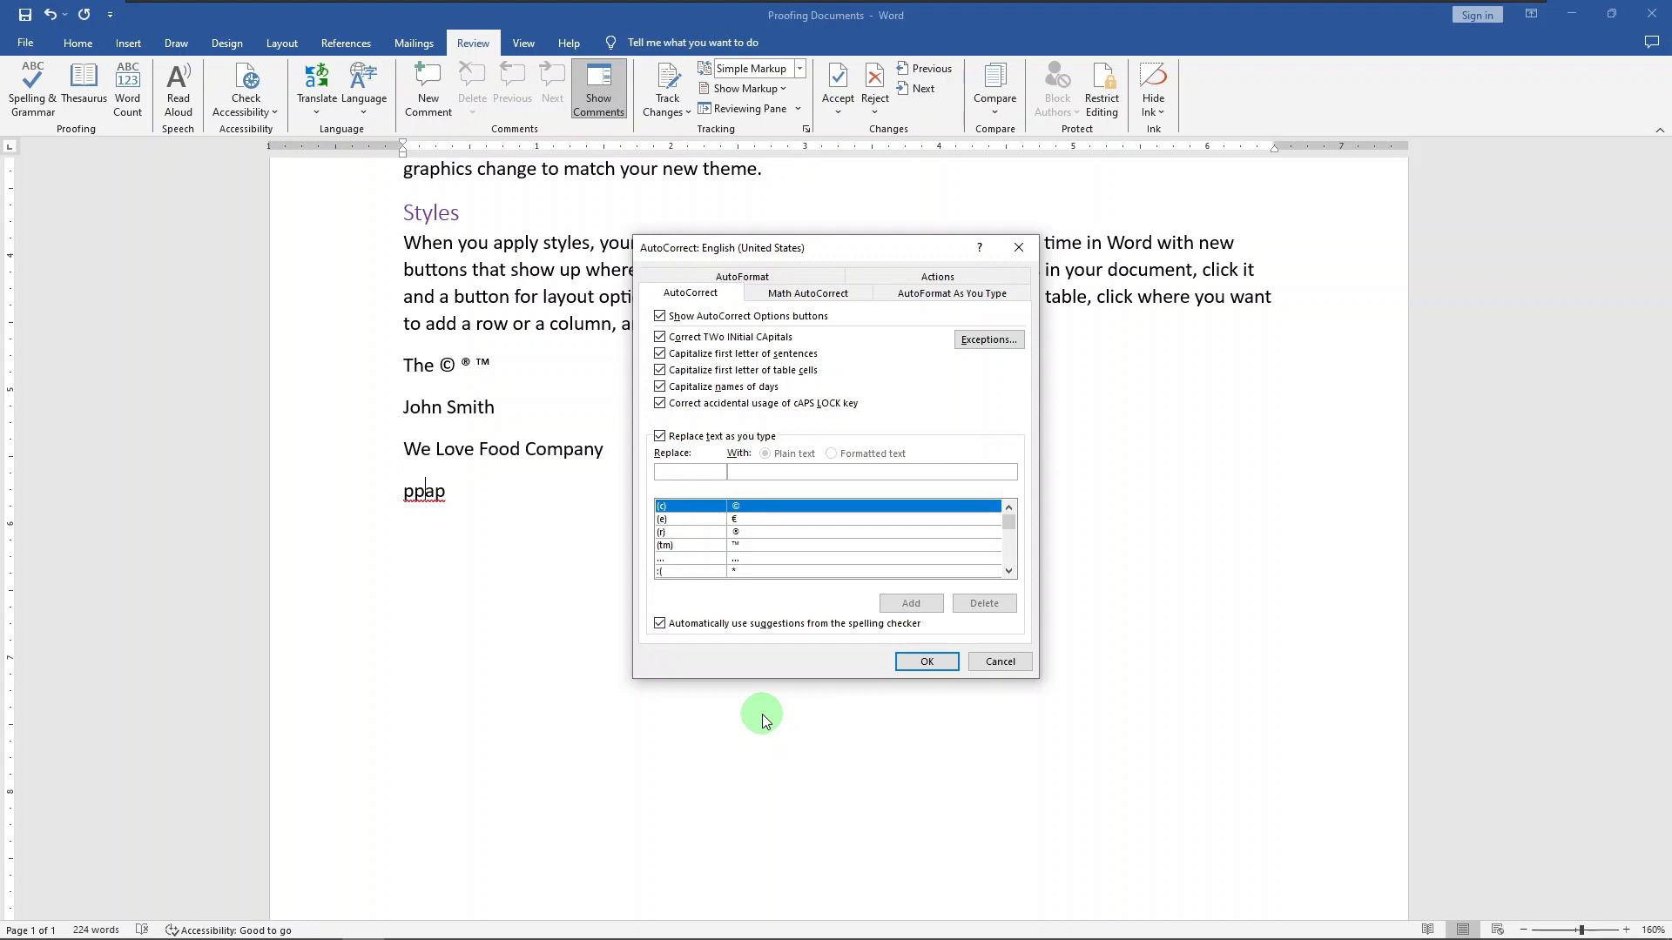
- Add an AutoCorrect entry replacing ppap with Pen Pineapple Apple Pen, and expand the ppap on the last line with it
{"action": "type", "text": "ppap"}
{"action": "type", "text": "Pen Pineapple Apple Pen"}
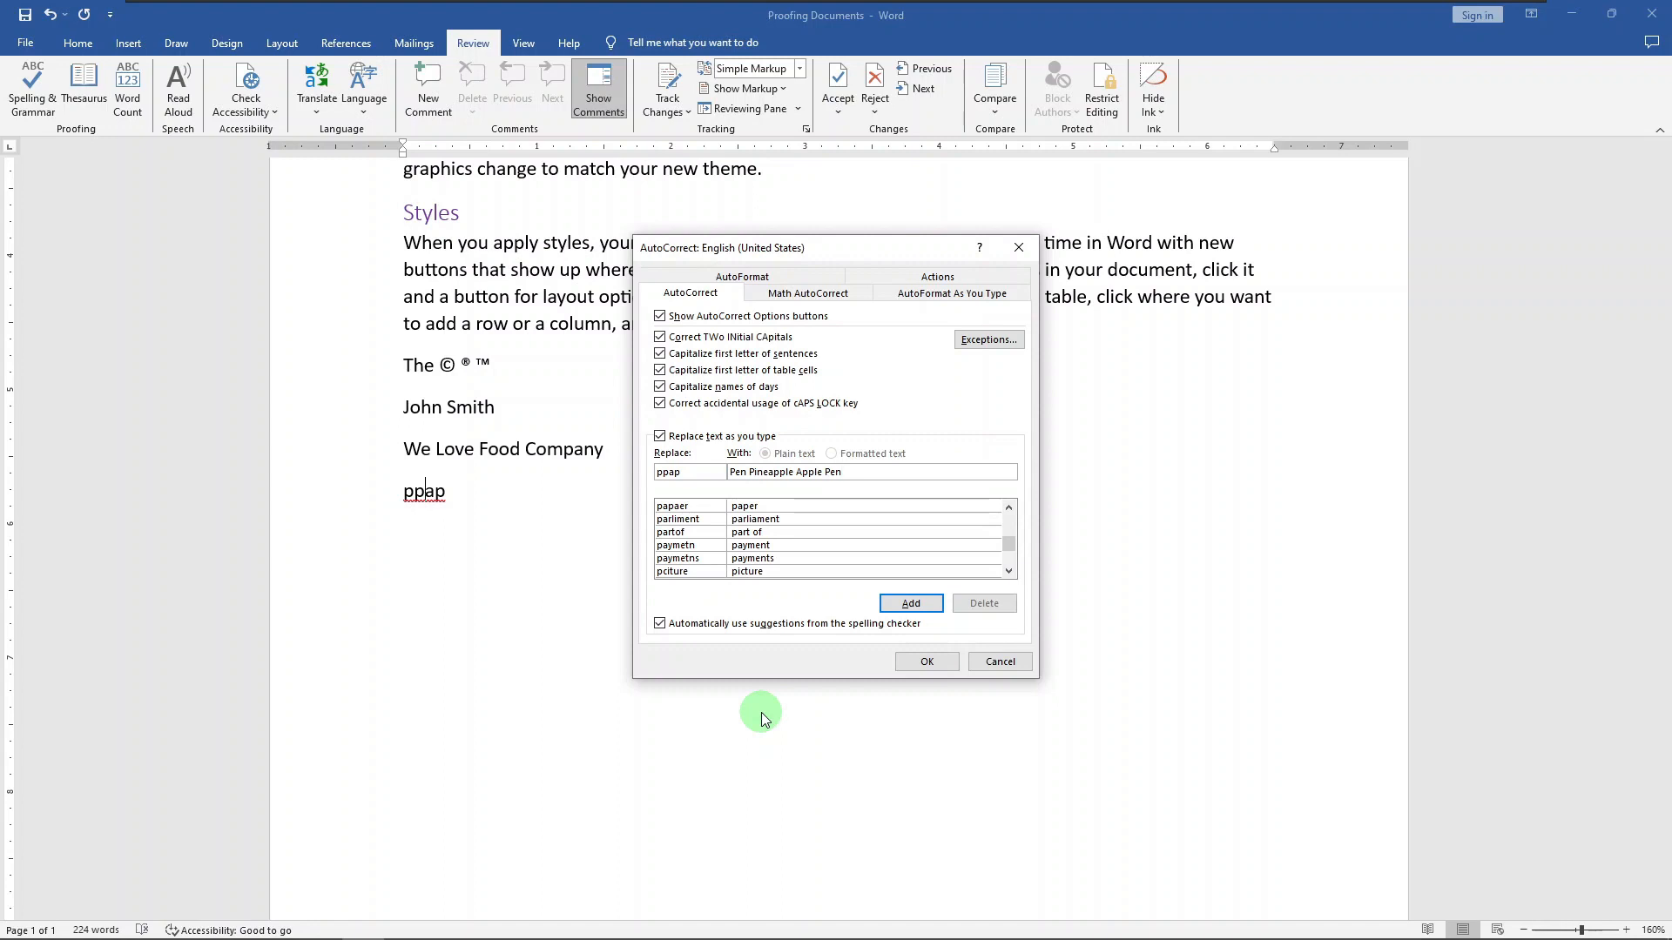
{"action": "left_click", "coordinate": [911, 604]}
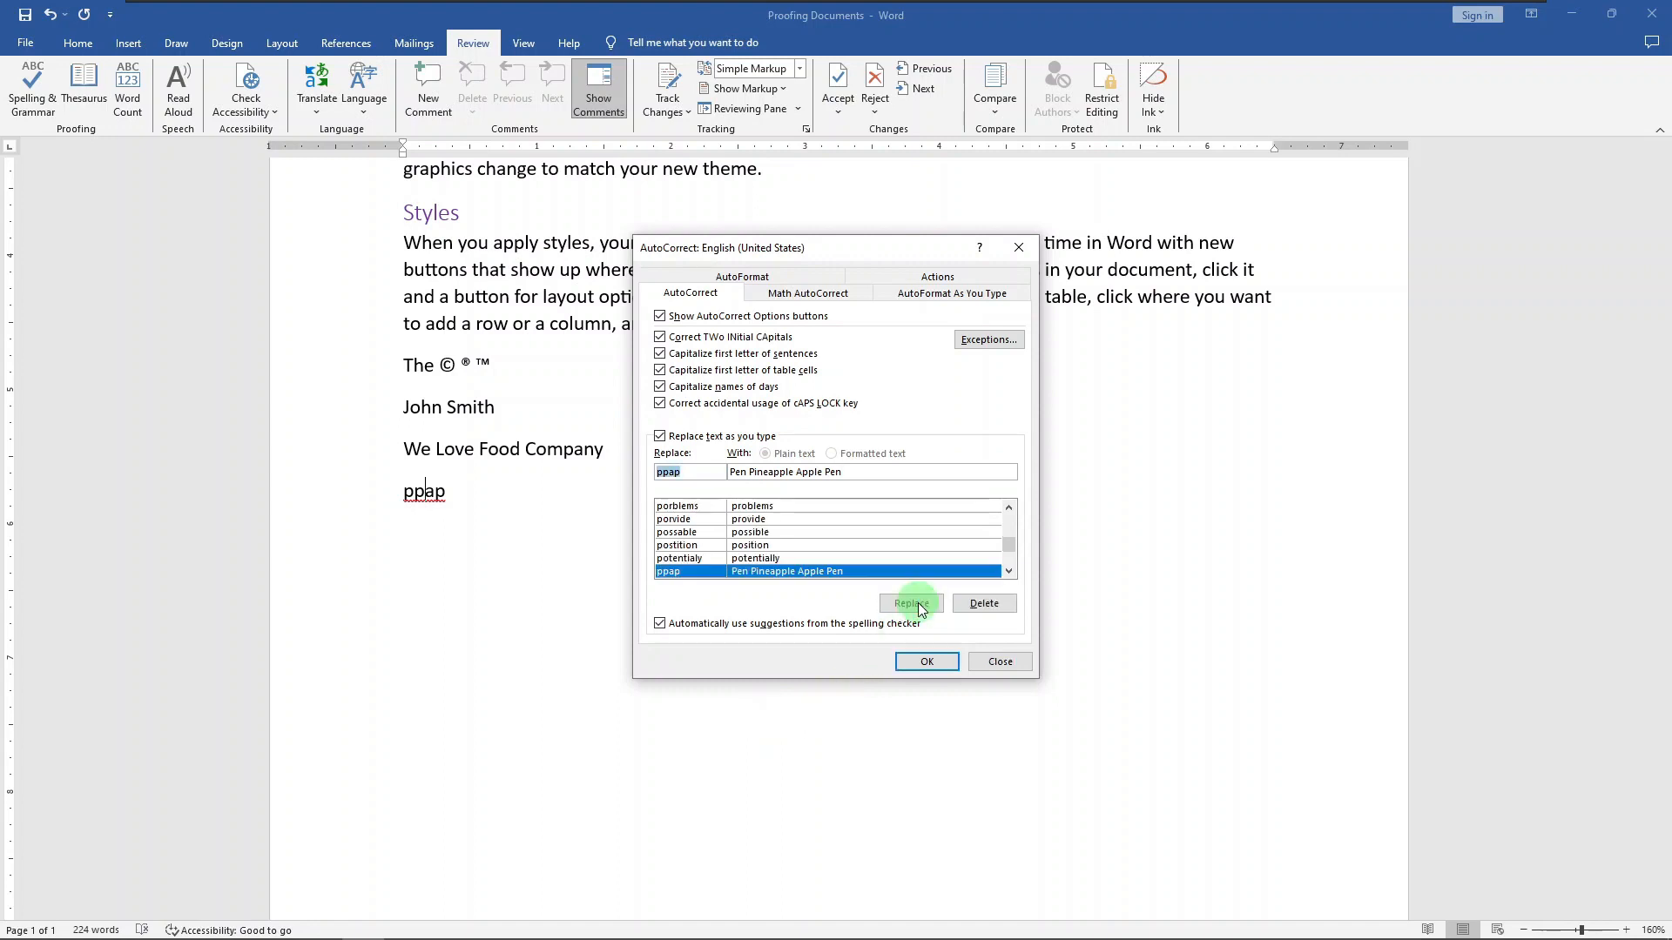
{"action": "left_click", "coordinate": [919, 663]}
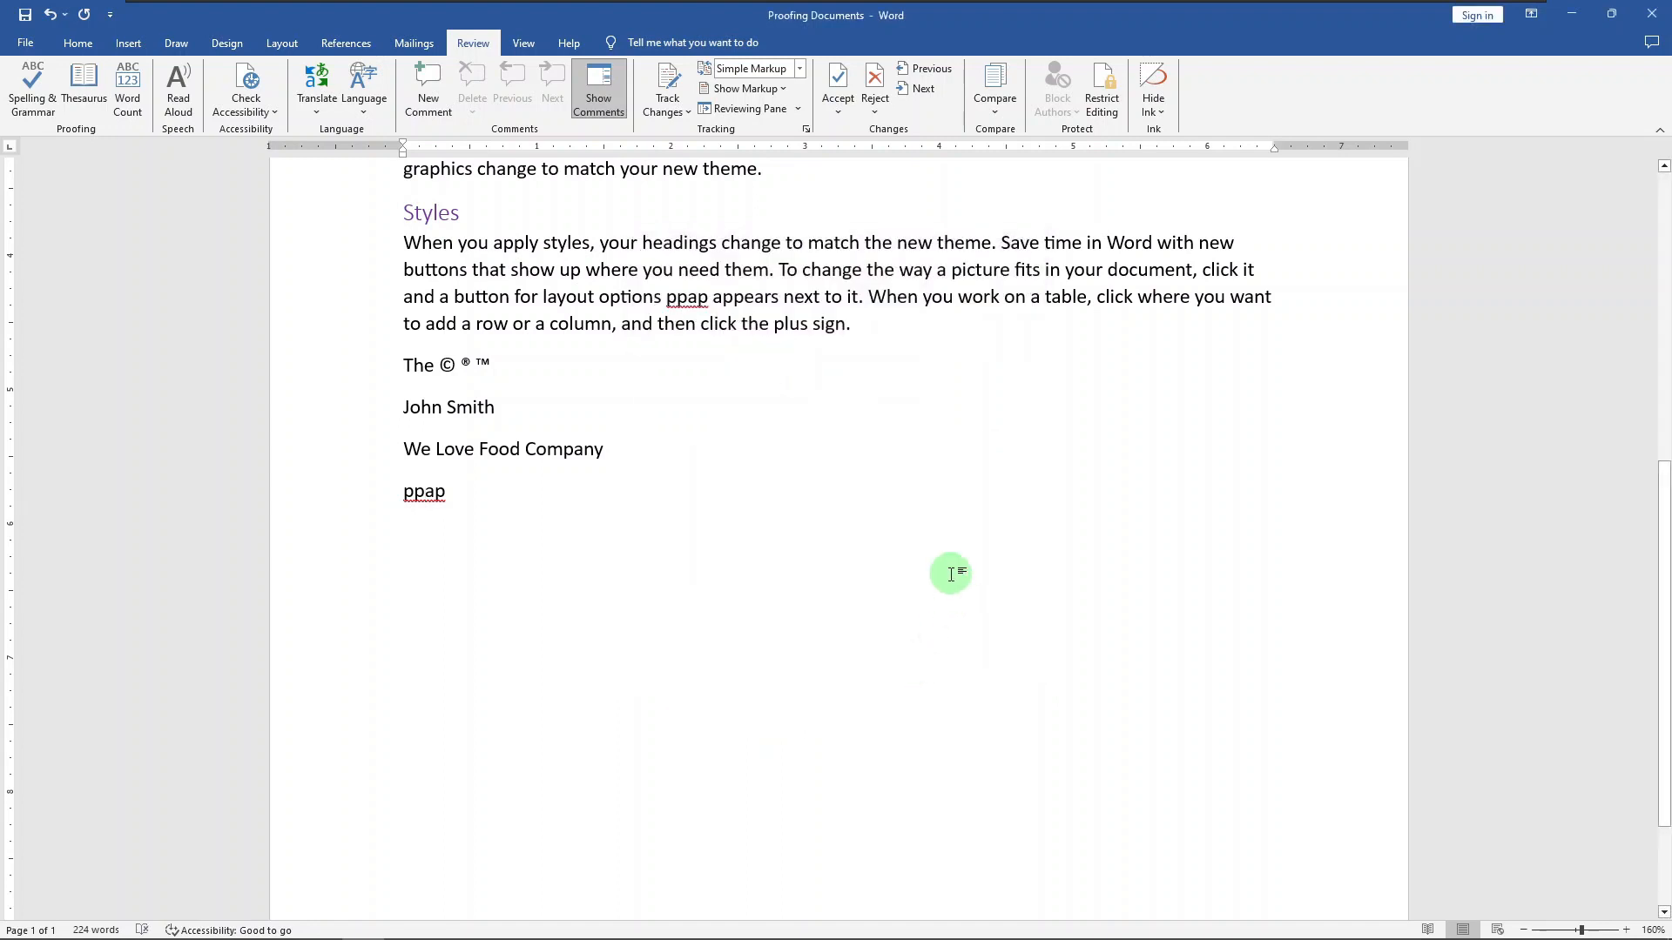
{"action": "key", "text": "Return"}
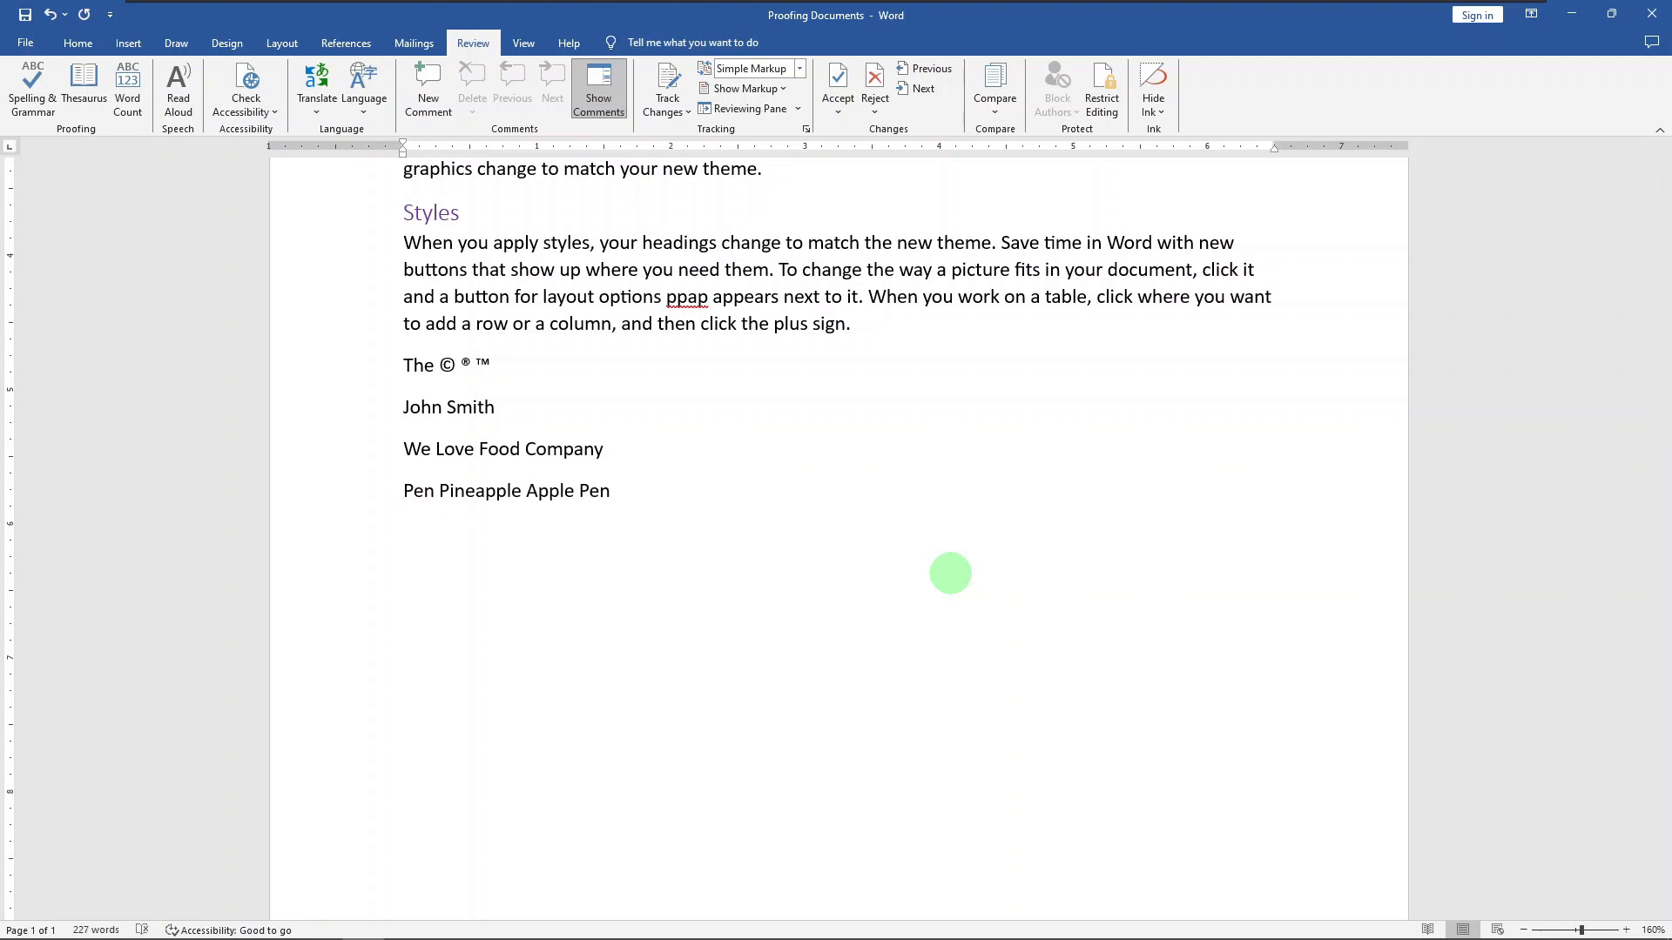